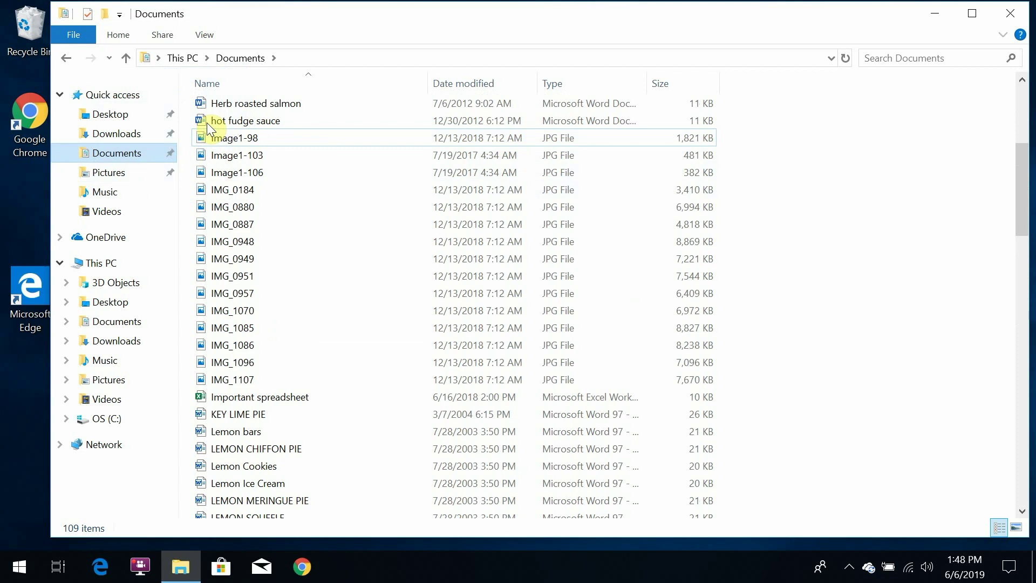
Select the pictures from Image1-98 through IMG_1107 as one range.
{"action": "left_click", "coordinate": [250, 138]}
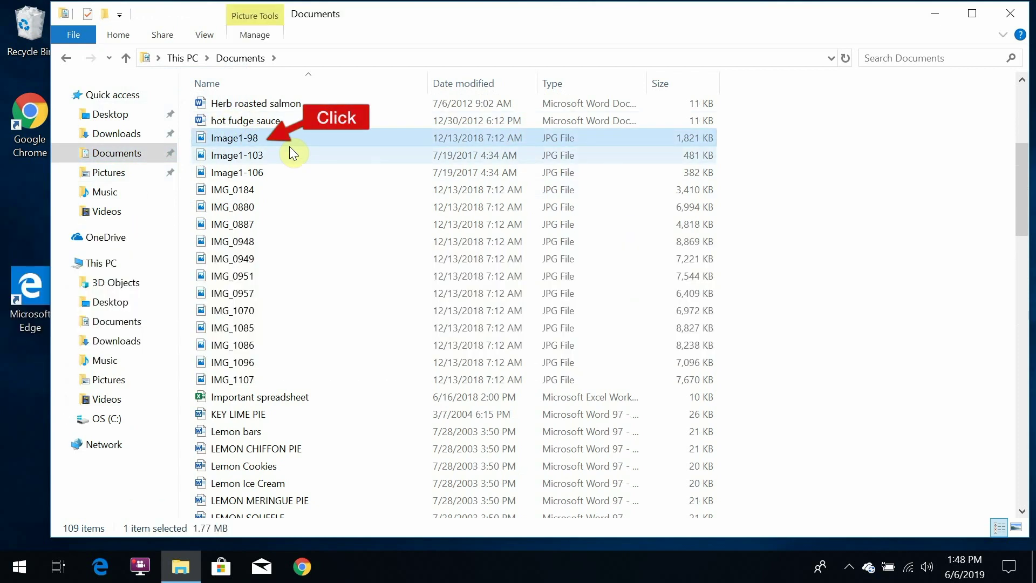
{"action": "left_click", "coordinate": [264, 376], "text": "shift"}
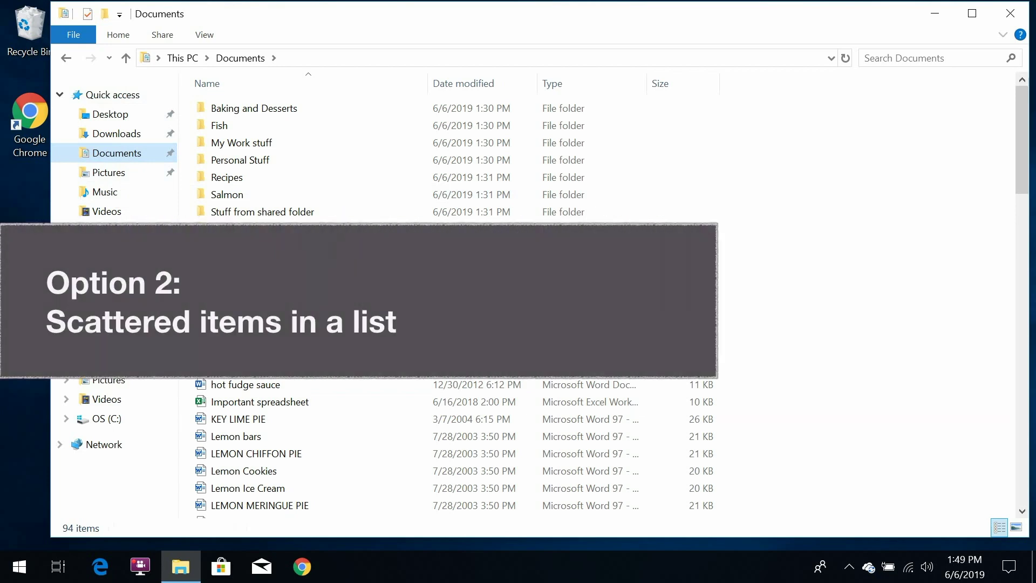
{"action": "scroll", "coordinate": [241, 258], "scroll_direction": "down", "scroll_amount": 4}
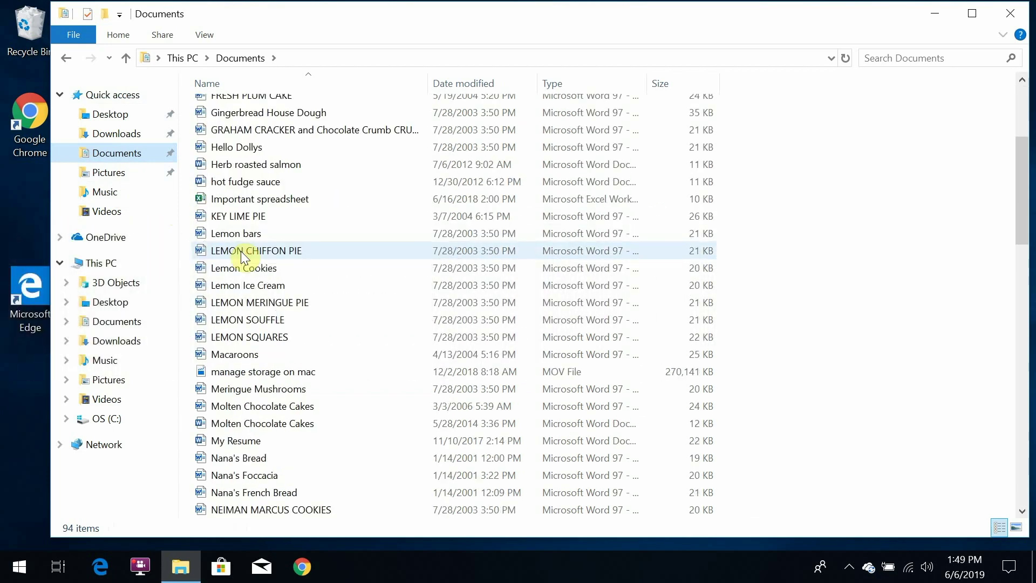
{"action": "scroll", "coordinate": [241, 258], "scroll_direction": "down", "scroll_amount": 1}
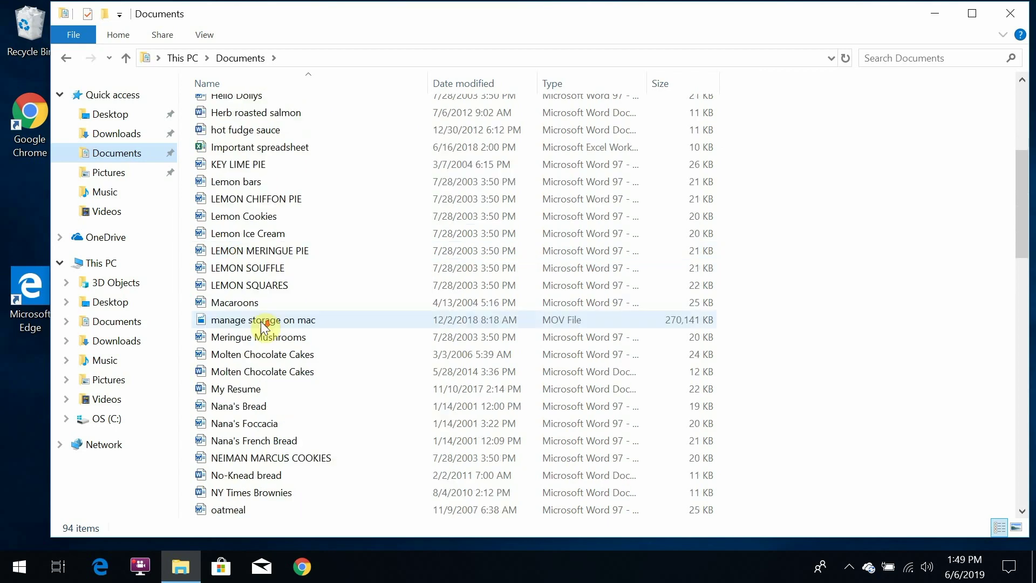
Select My Resume, then add the recommendation letter and Important spreadsheet to the selection.
{"action": "left_click", "coordinate": [247, 389]}
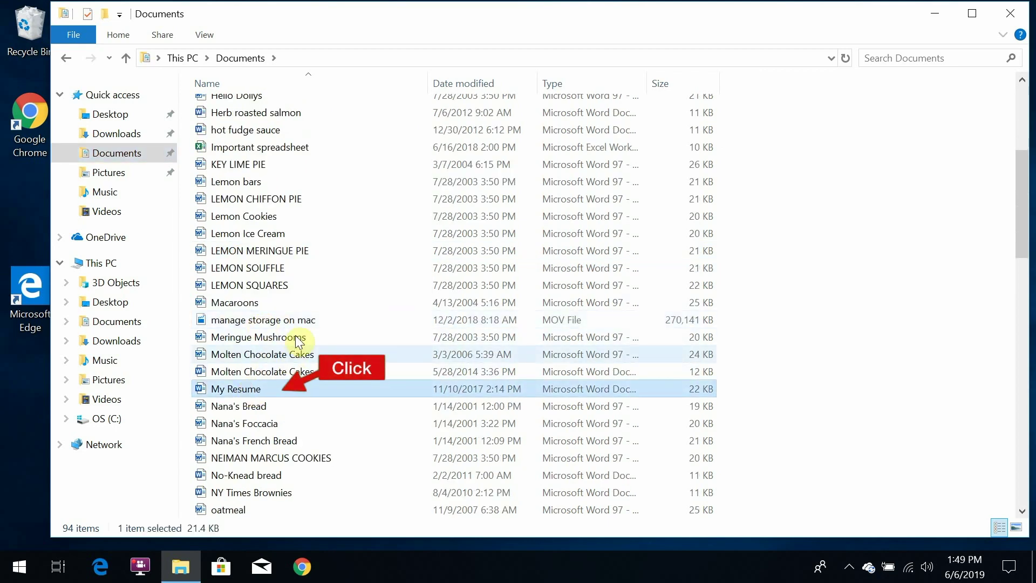
{"action": "scroll", "coordinate": [298, 341], "scroll_direction": "down", "scroll_amount": 3}
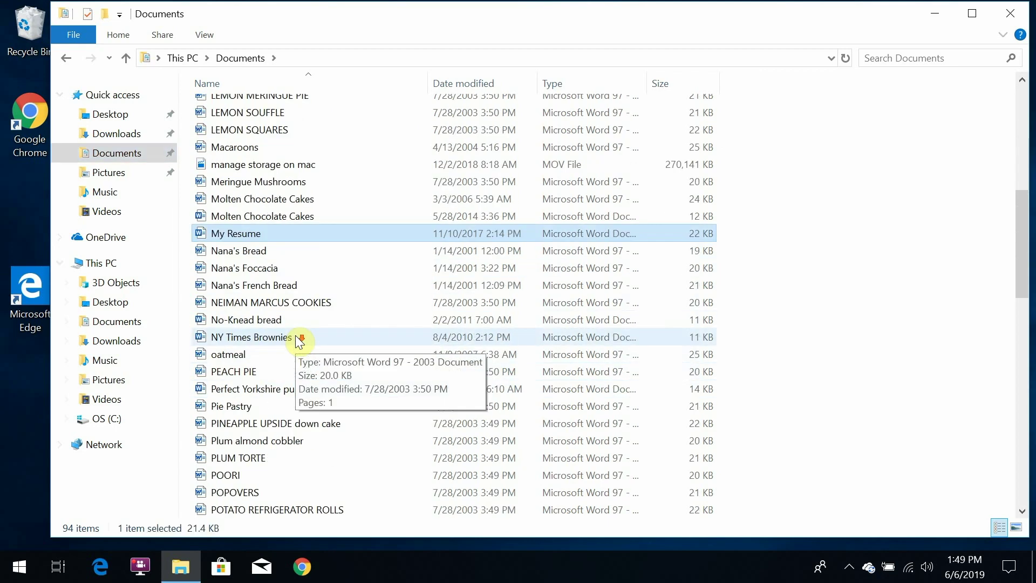
{"action": "scroll", "coordinate": [338, 378], "scroll_direction": "down", "scroll_amount": 3}
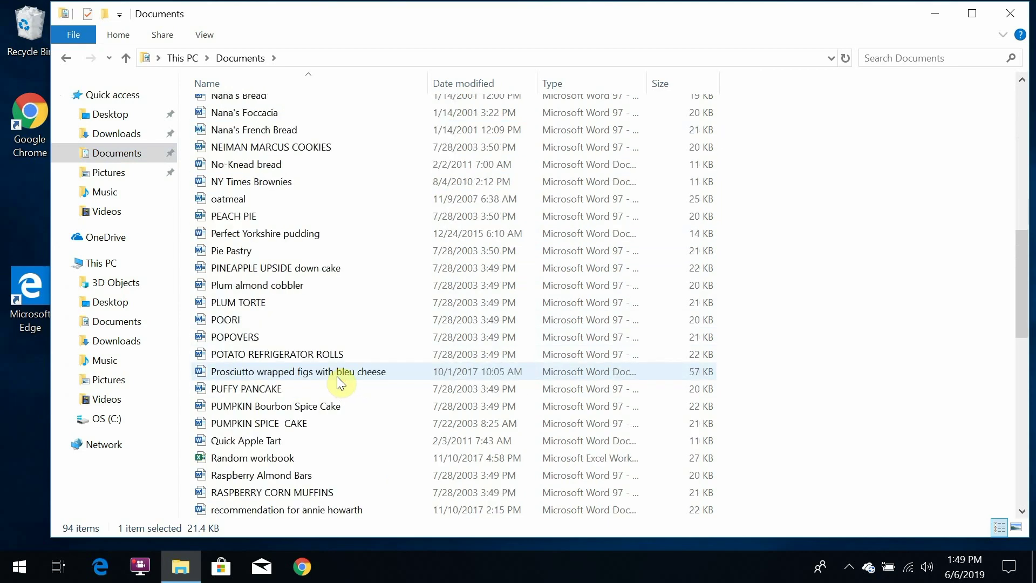
{"action": "left_click", "coordinate": [319, 507], "text": "ctrl"}
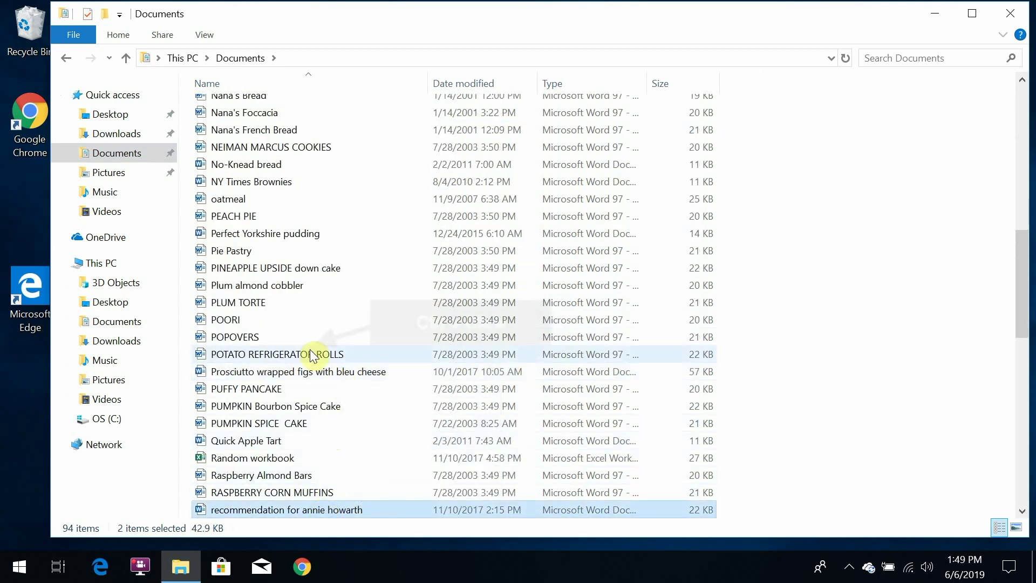
{"action": "scroll", "coordinate": [309, 348], "scroll_direction": "up", "scroll_amount": 10}
{"action": "left_click", "coordinate": [296, 345], "text": "ctrl"}
{"action": "scroll", "coordinate": [317, 292], "scroll_direction": "down", "scroll_amount": 3}
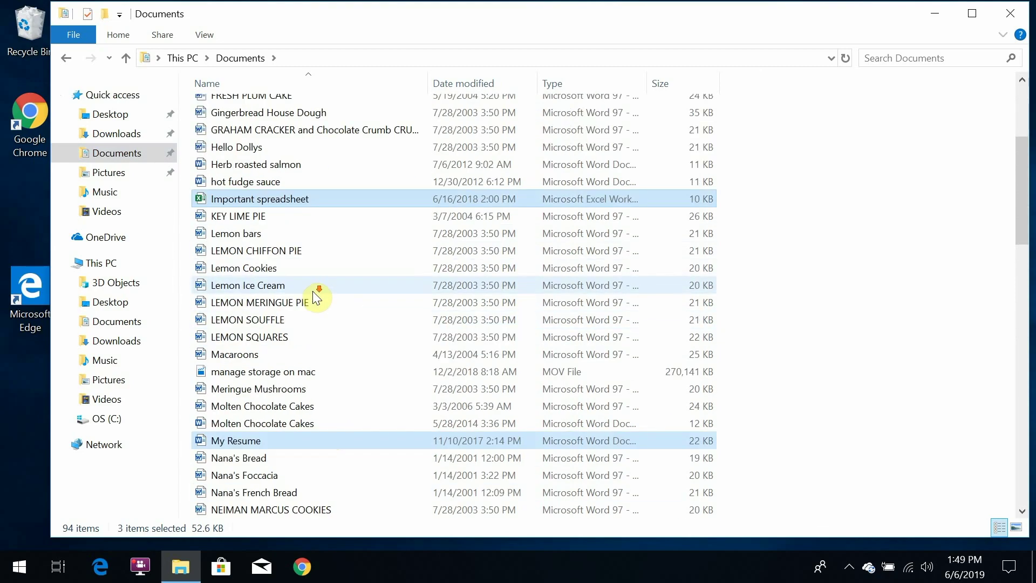
{"action": "scroll", "coordinate": [308, 293], "scroll_direction": "up", "scroll_amount": 4}
Drag the three documents into My Work stuff, then open Stuff from shared folder and select its seven videos.
{"action": "left_click_drag", "start_coordinate": [253, 397], "coordinate": [280, 323]}
{"action": "left_click_drag", "start_coordinate": [281, 324], "coordinate": [270, 140]}
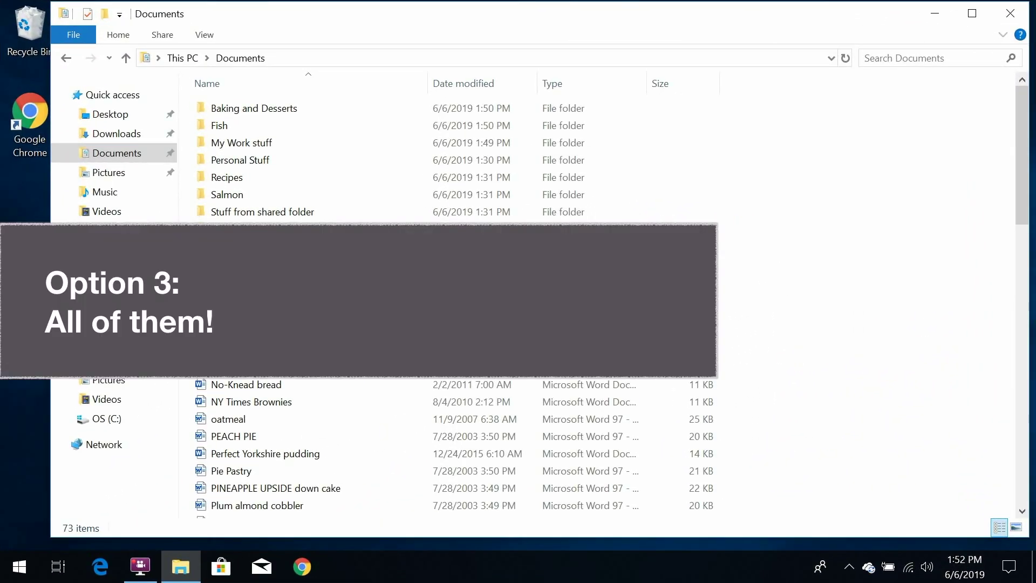
{"action": "double_click", "coordinate": [302, 212]}
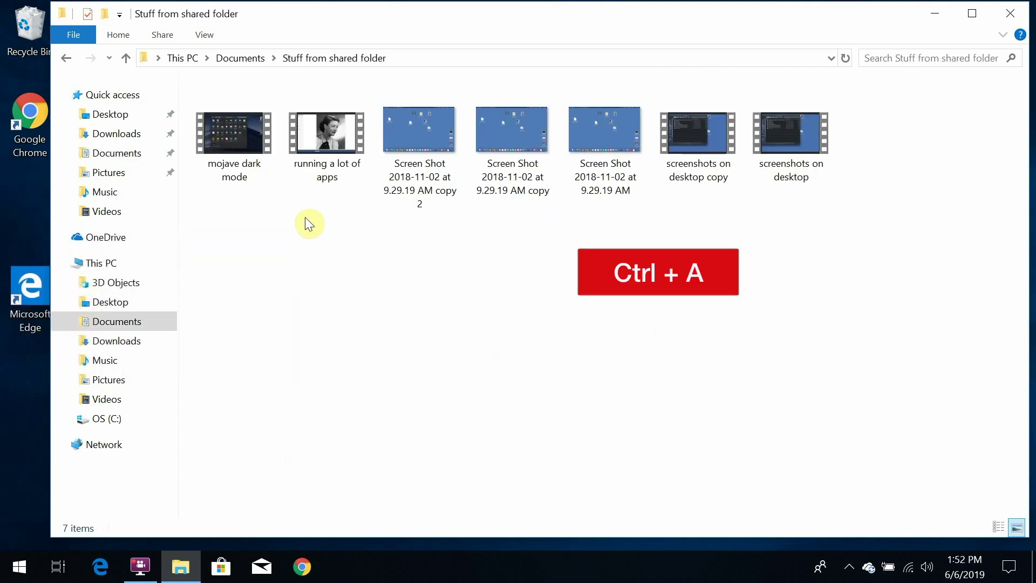
{"action": "key", "text": "ctrl+a"}
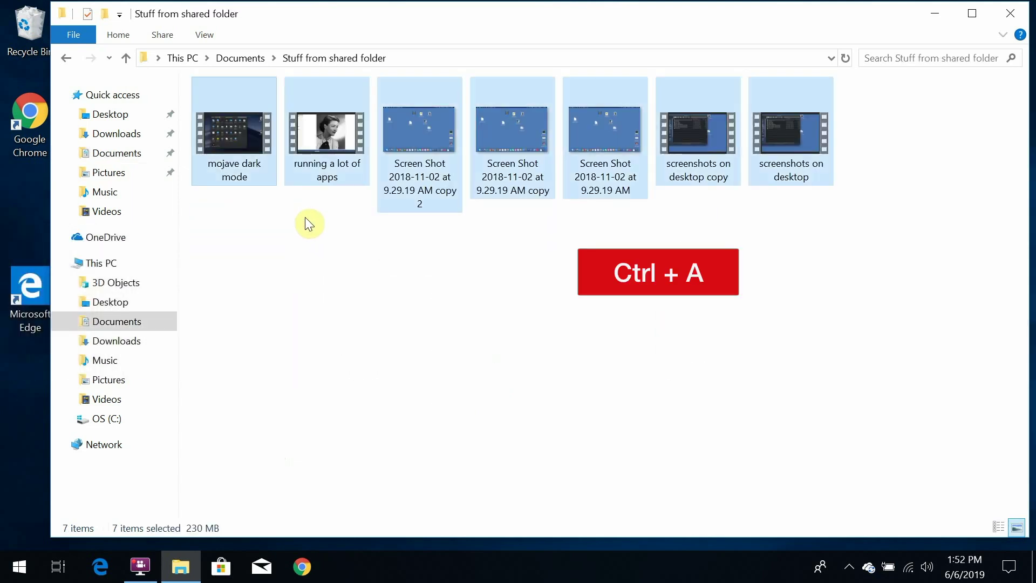
{"action": "right_click", "coordinate": [313, 125]}
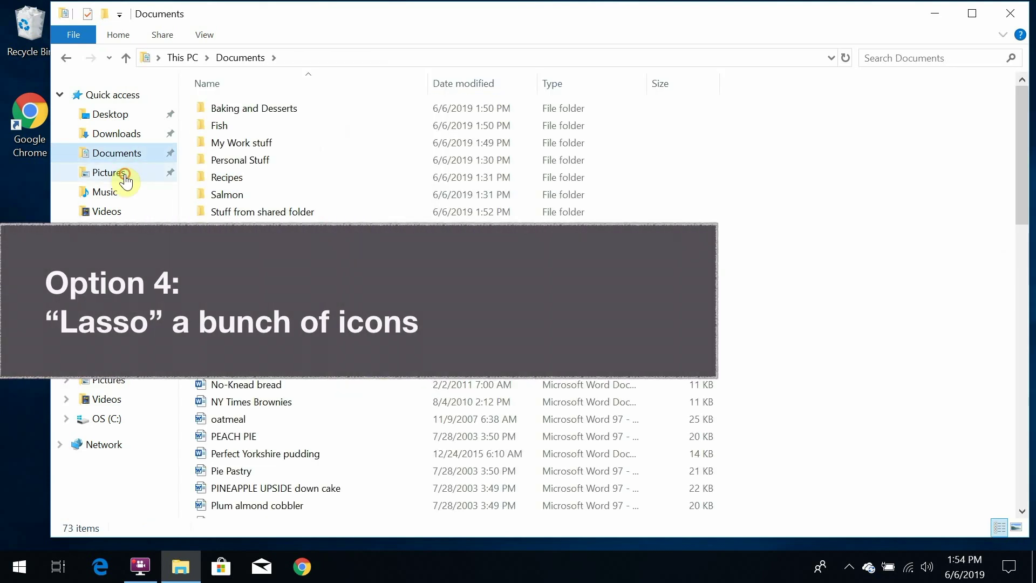
In Pictures, move the four portraits Image1-46 through Image1-106 into Grandmothers.
{"action": "left_click", "coordinate": [126, 174]}
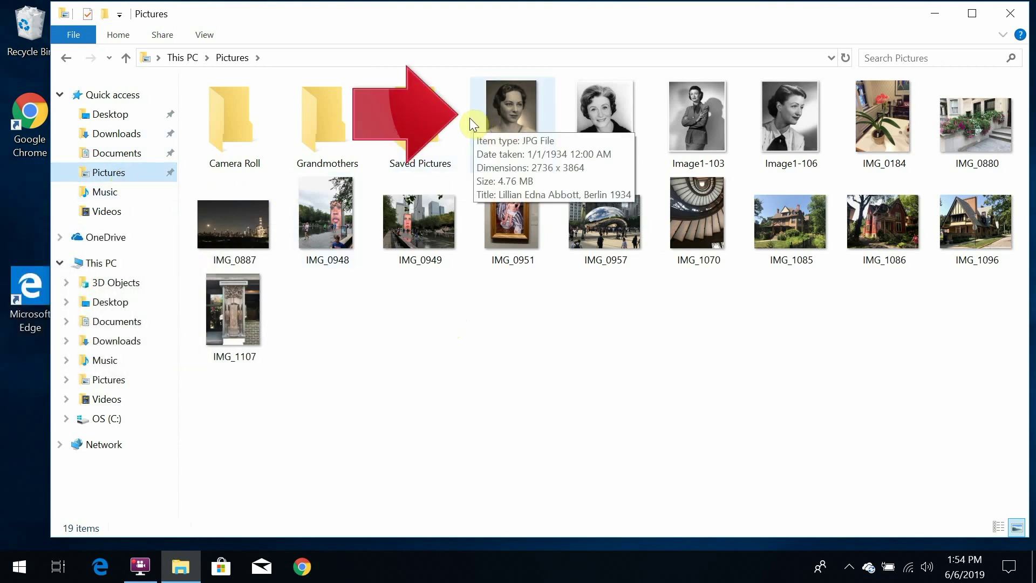
{"action": "left_click_drag", "start_coordinate": [467, 115], "coordinate": [829, 158]}
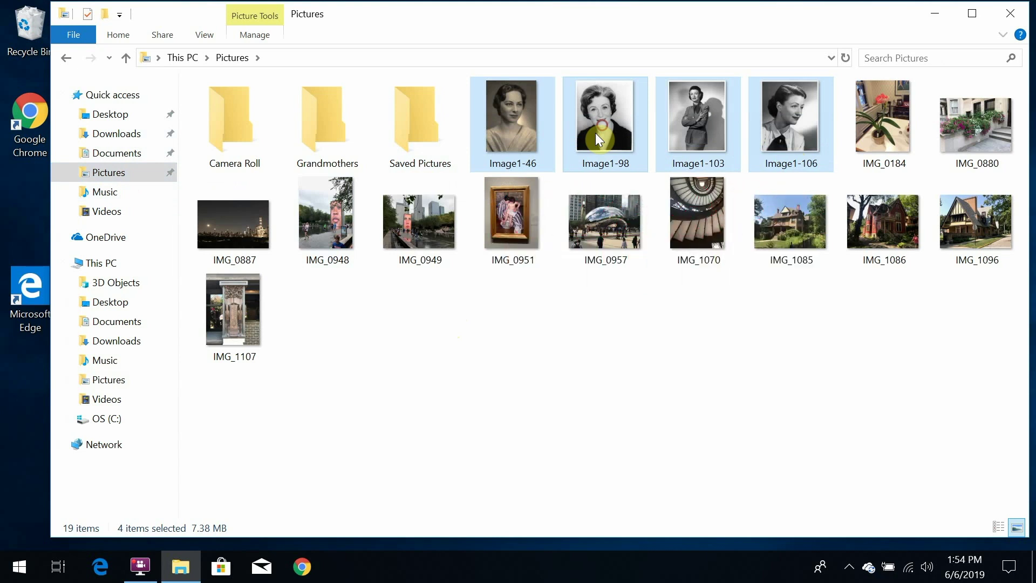
{"action": "left_click_drag", "start_coordinate": [595, 133], "coordinate": [325, 138]}
Check the Grandmothers folder, then open a fresh File Explorer window on Quick access.
{"action": "double_click", "coordinate": [326, 138]}
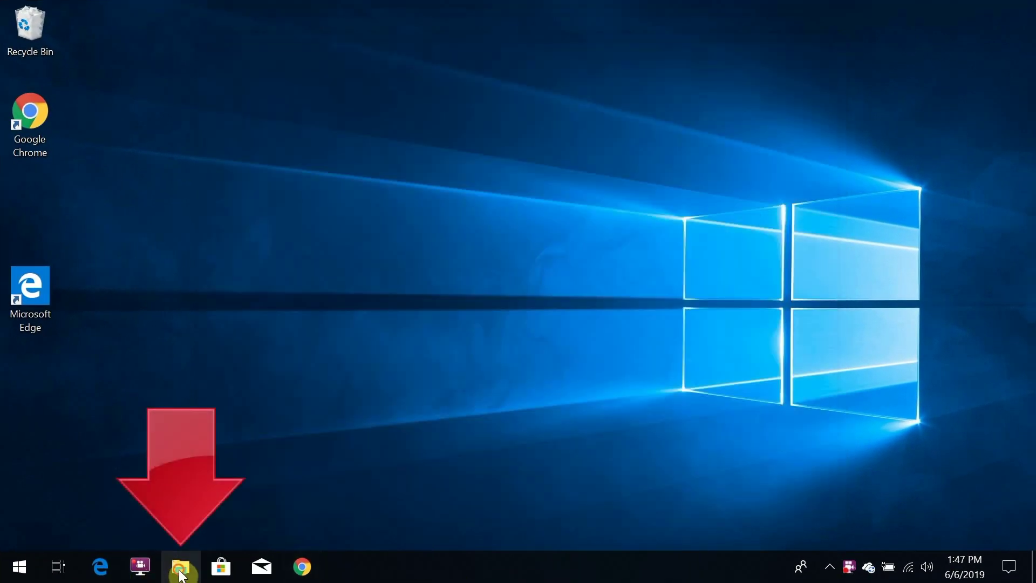
{"action": "left_click", "coordinate": [181, 569]}
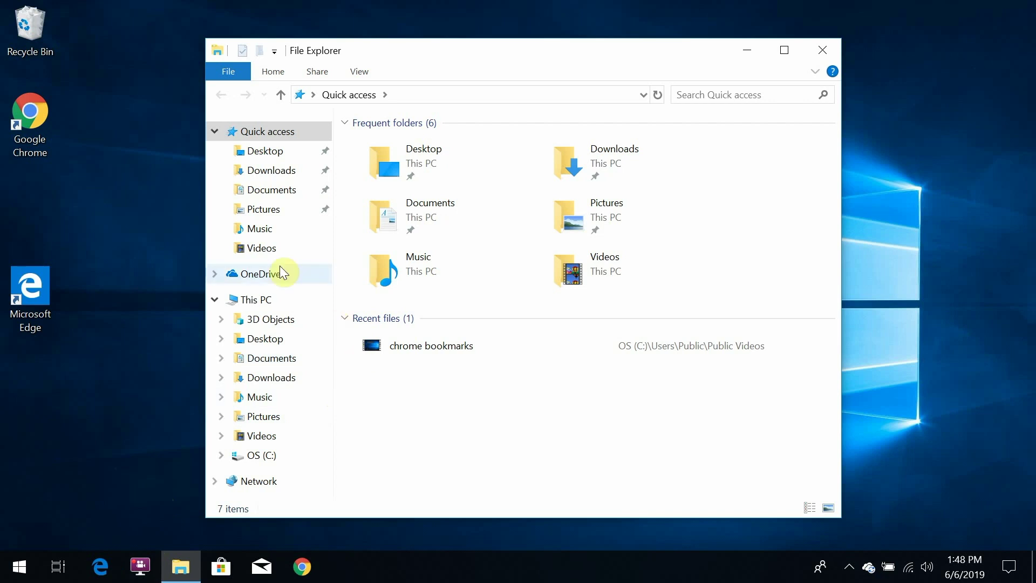
Open Documents, move the window to the top-left and enlarge it across most of the screen.
{"action": "left_click", "coordinate": [272, 191]}
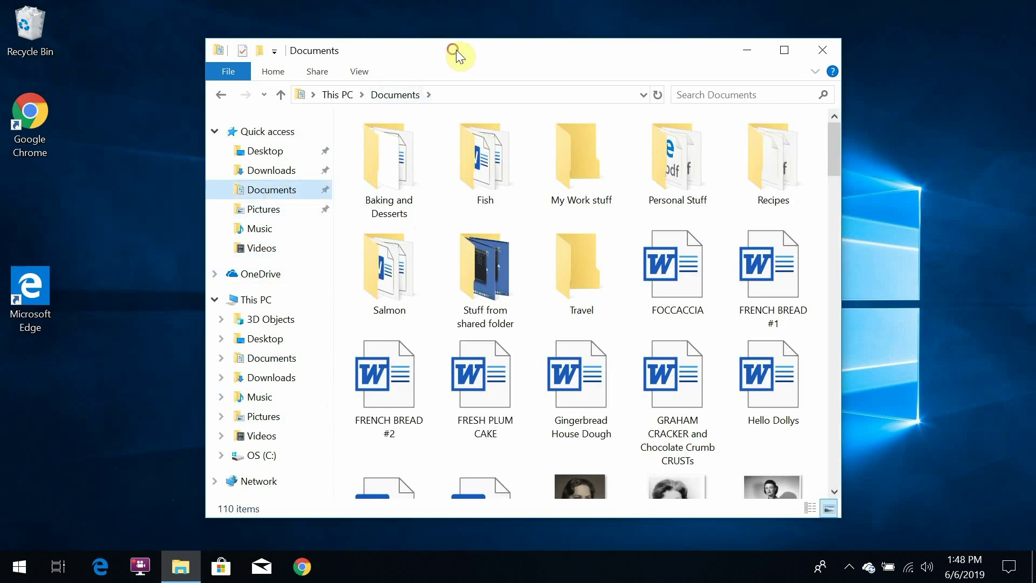
{"action": "left_click_drag", "start_coordinate": [455, 50], "coordinate": [298, 14]}
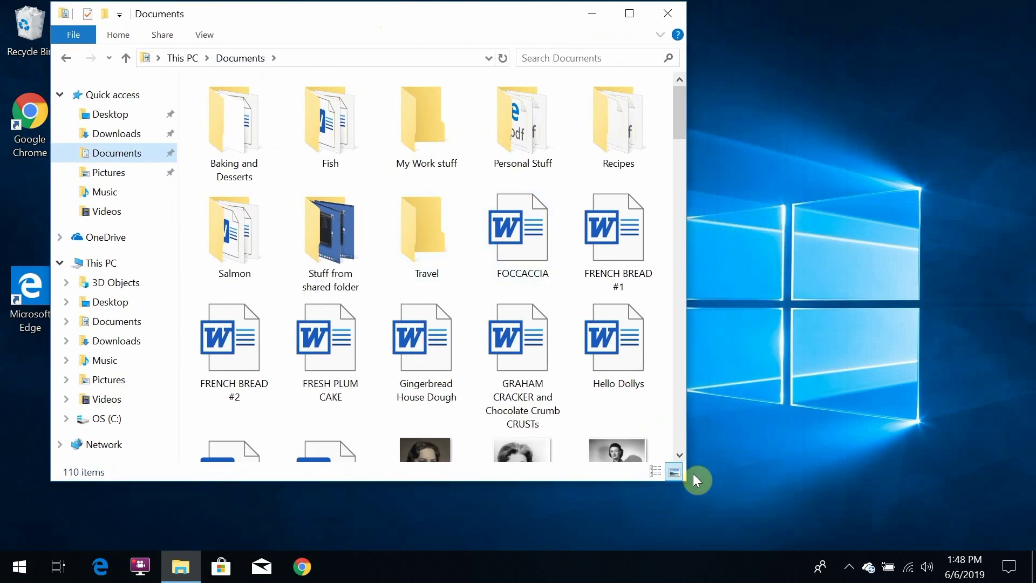
{"action": "left_click_drag", "start_coordinate": [688, 477], "coordinate": [1025, 537]}
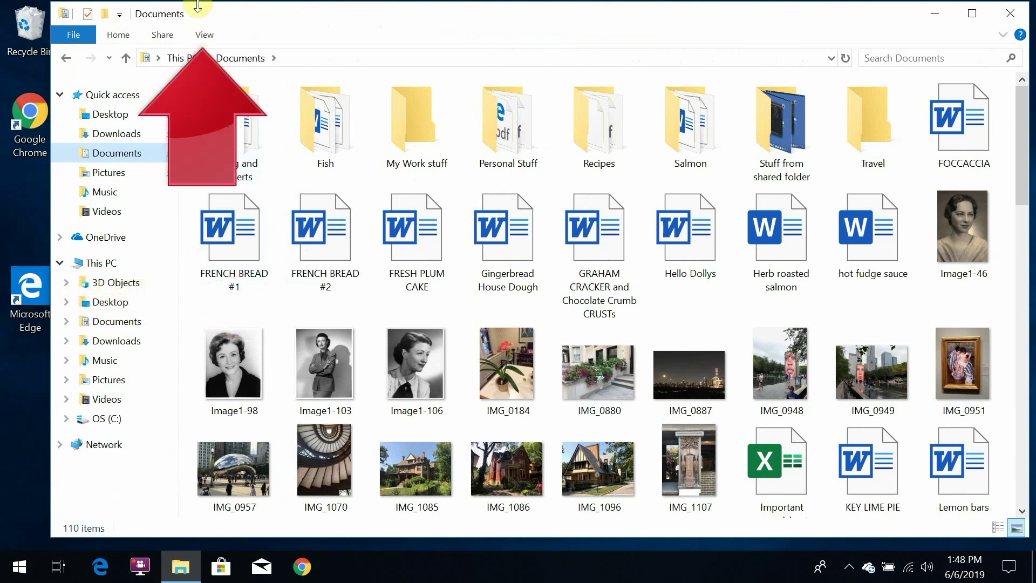
Switch the Documents view to the Details layout and scroll through the 110 items.
{"action": "left_click", "coordinate": [210, 33]}
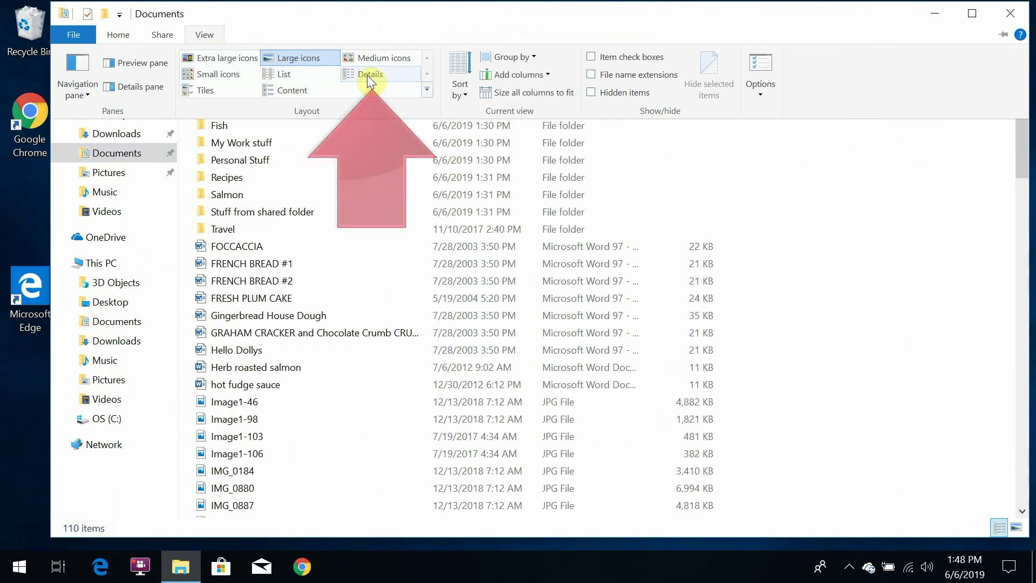
{"action": "left_click", "coordinate": [367, 75]}
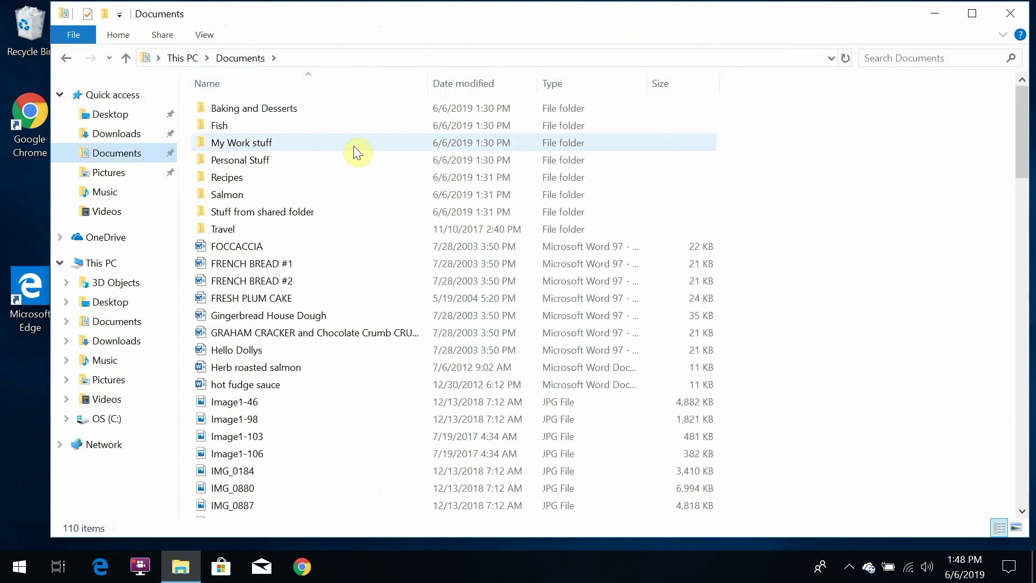
{"action": "scroll", "coordinate": [344, 150], "scroll_direction": "down", "scroll_amount": 17}
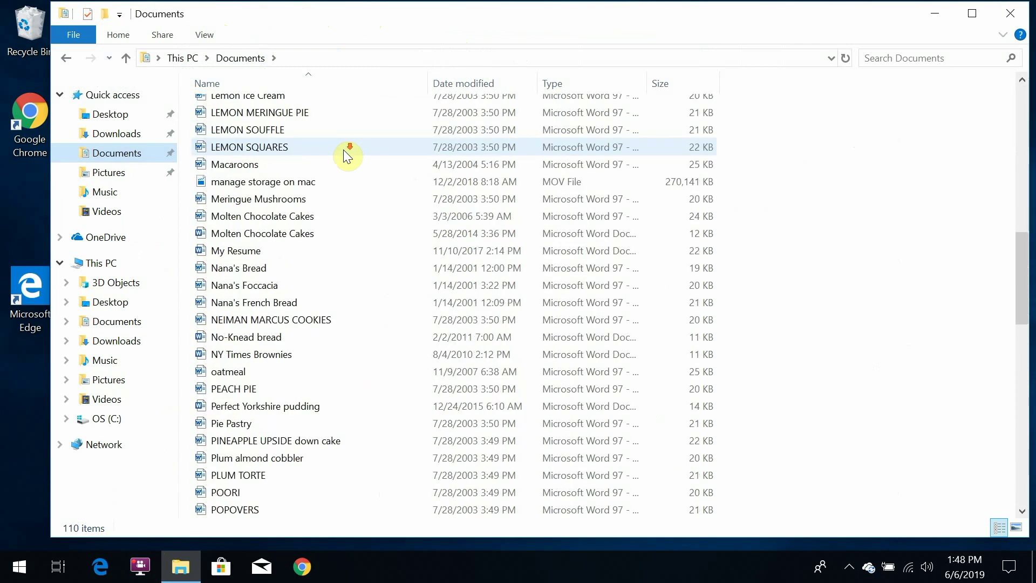
{"action": "scroll", "coordinate": [343, 150], "scroll_direction": "up", "scroll_amount": 17}
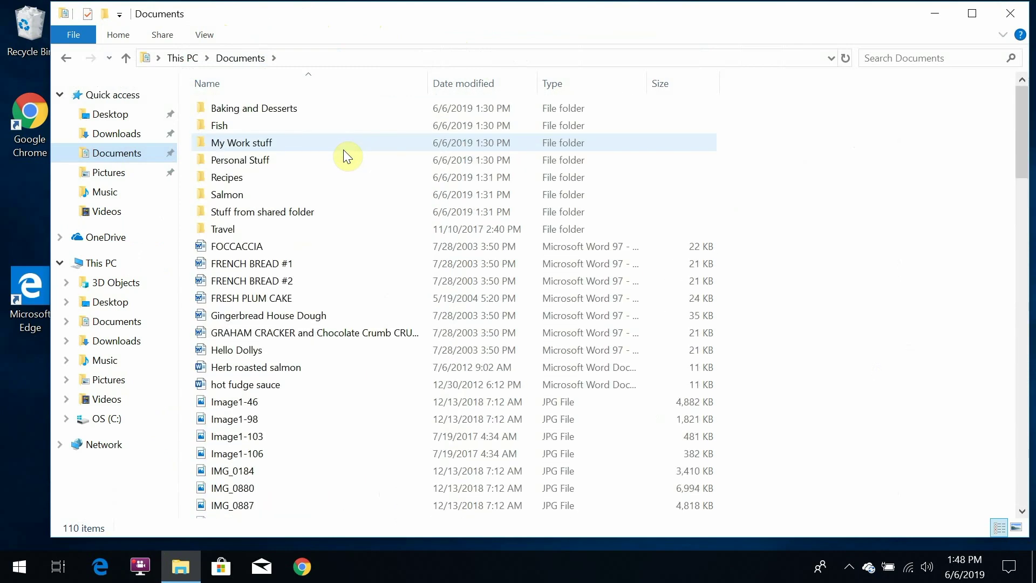
{"action": "scroll", "coordinate": [343, 150], "scroll_direction": "up", "scroll_amount": 2}
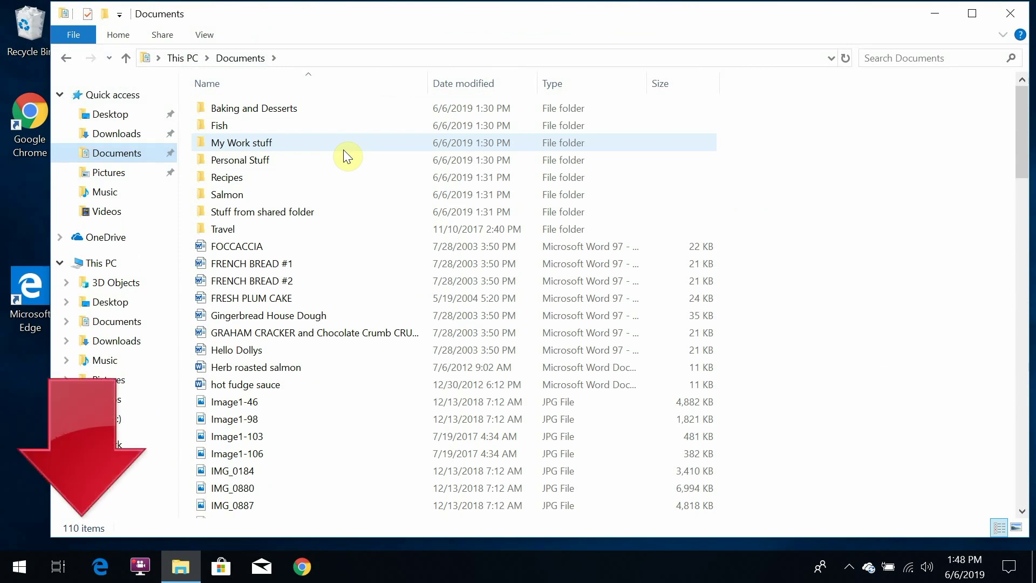
{"action": "scroll", "coordinate": [343, 150], "scroll_direction": "down", "scroll_amount": 3}
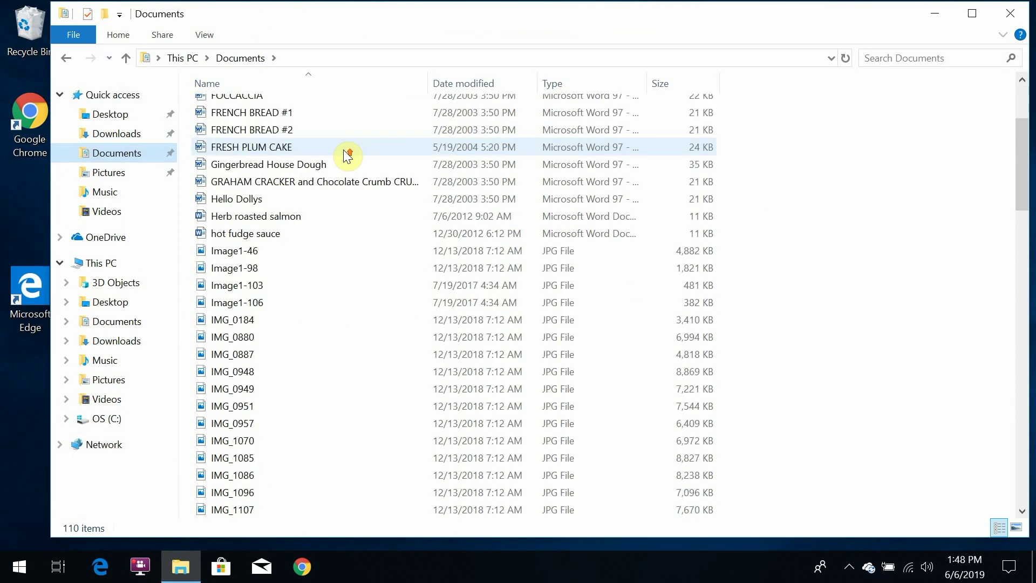
{"action": "scroll", "coordinate": [343, 150], "scroll_direction": "down", "scroll_amount": 4}
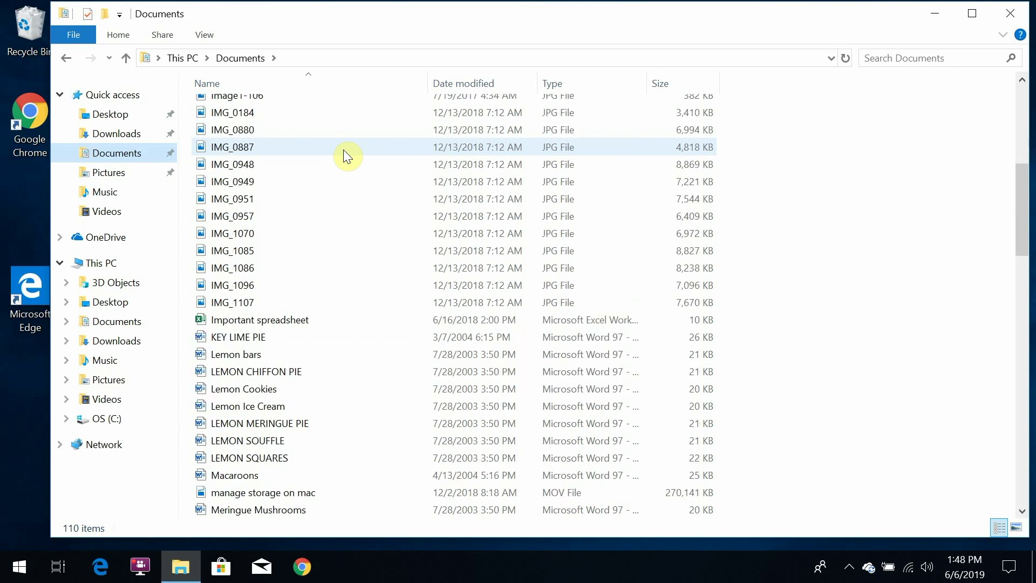
{"action": "scroll", "coordinate": [343, 150], "scroll_direction": "down", "scroll_amount": 4}
{"action": "scroll", "coordinate": [343, 150], "scroll_direction": "down", "scroll_amount": 2}
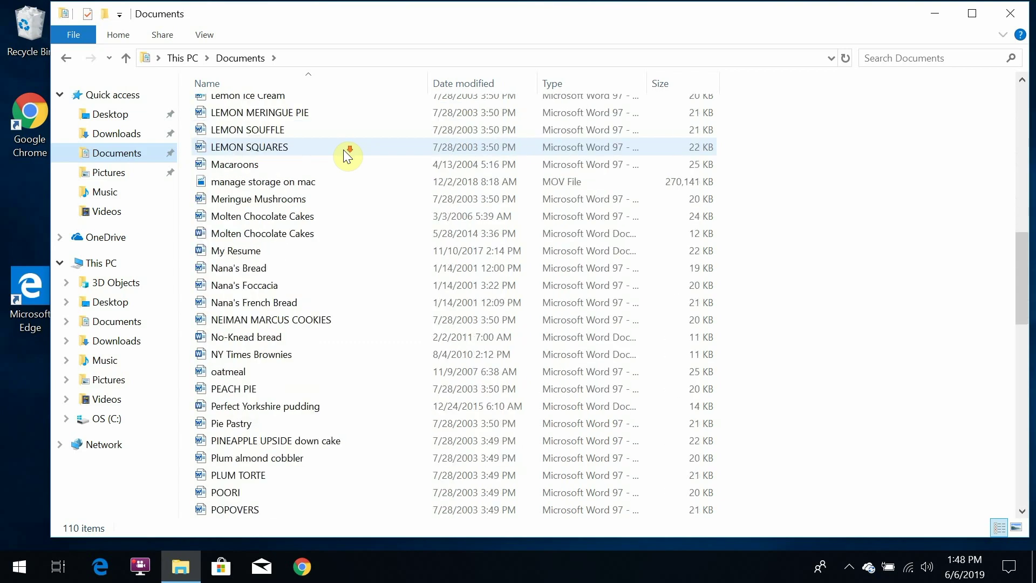
Move Image1-46 and the 15 photos Image1-98 through IMG_1107 into Pictures, then return to Documents.
{"action": "scroll", "coordinate": [343, 150], "scroll_direction": "up", "scroll_amount": 8}
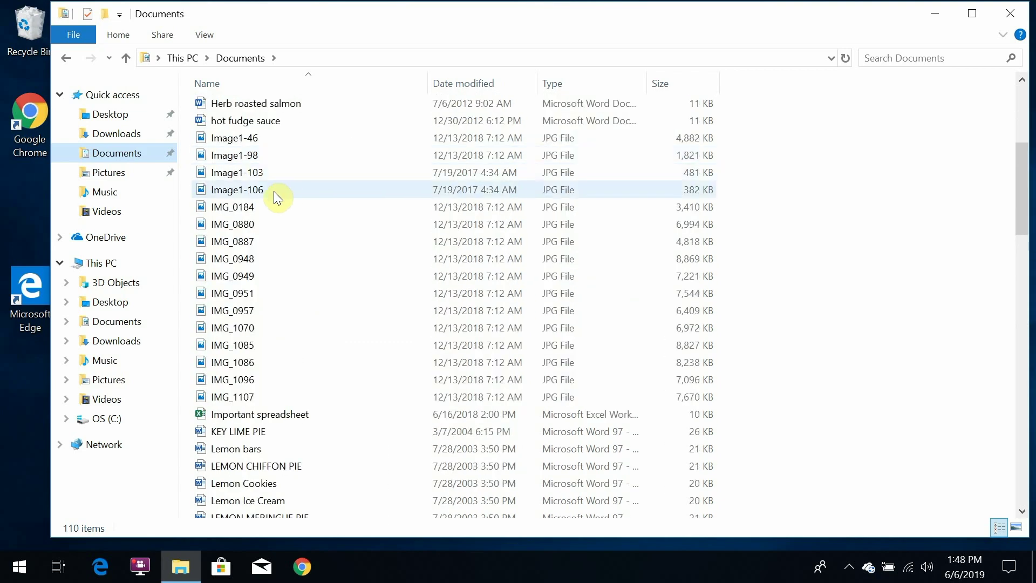
{"action": "left_click_drag", "start_coordinate": [201, 141], "coordinate": [132, 176]}
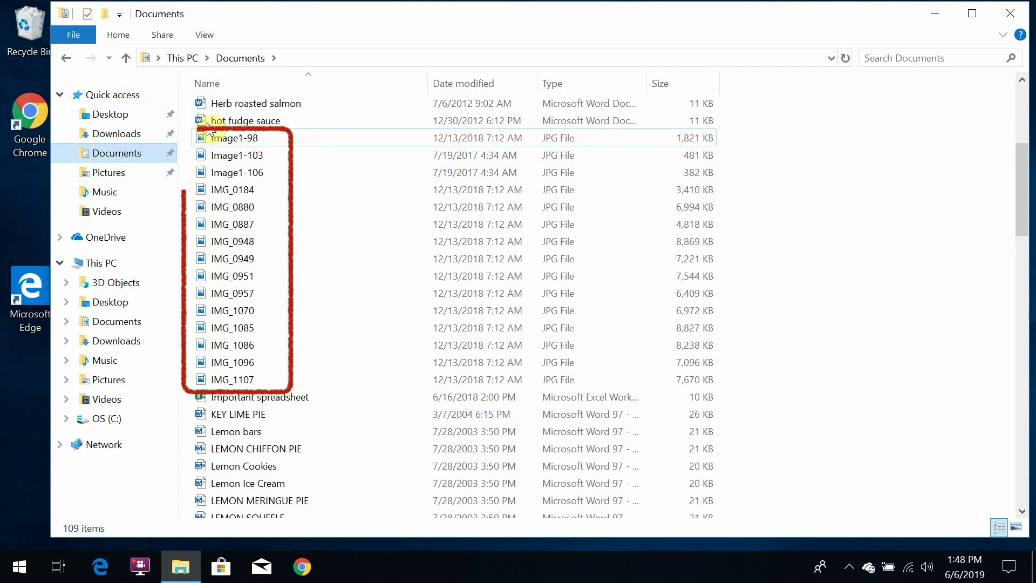
{"action": "left_click", "coordinate": [255, 138]}
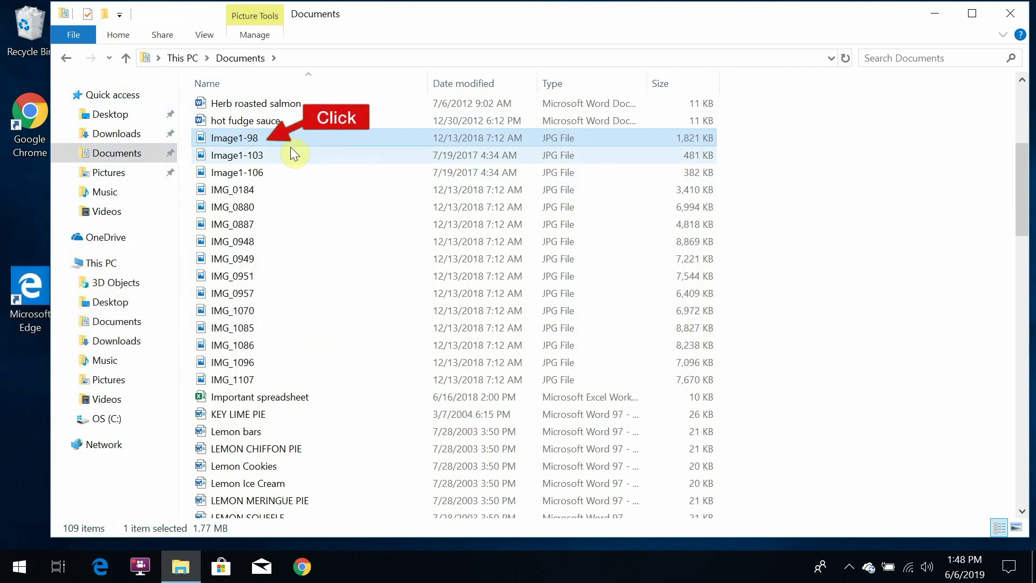
{"action": "left_click", "coordinate": [264, 376], "text": "shift"}
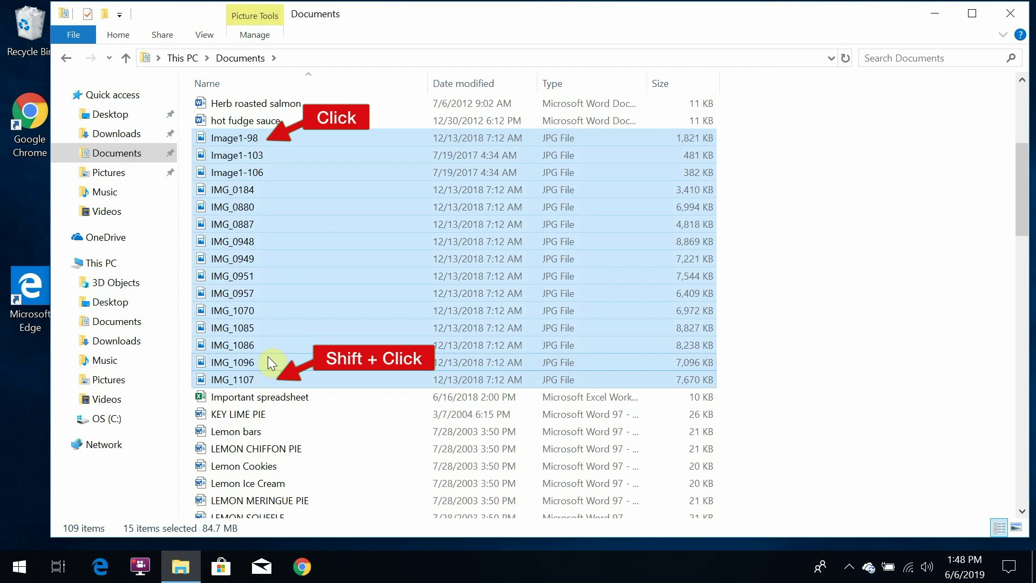
{"action": "left_click_drag", "start_coordinate": [213, 245], "coordinate": [129, 172]}
{"action": "left_click", "coordinate": [130, 177]}
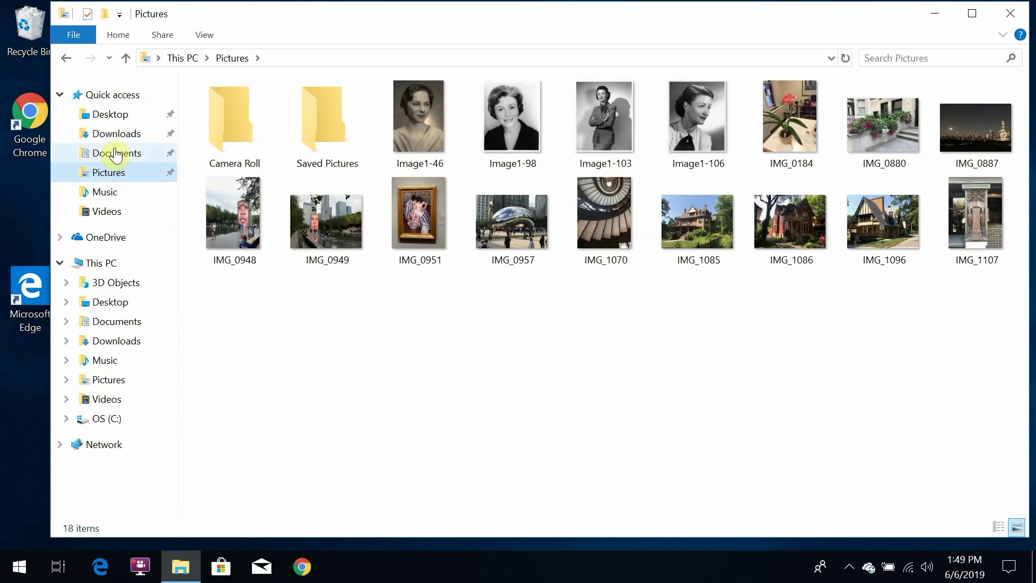
{"action": "left_click", "coordinate": [117, 155]}
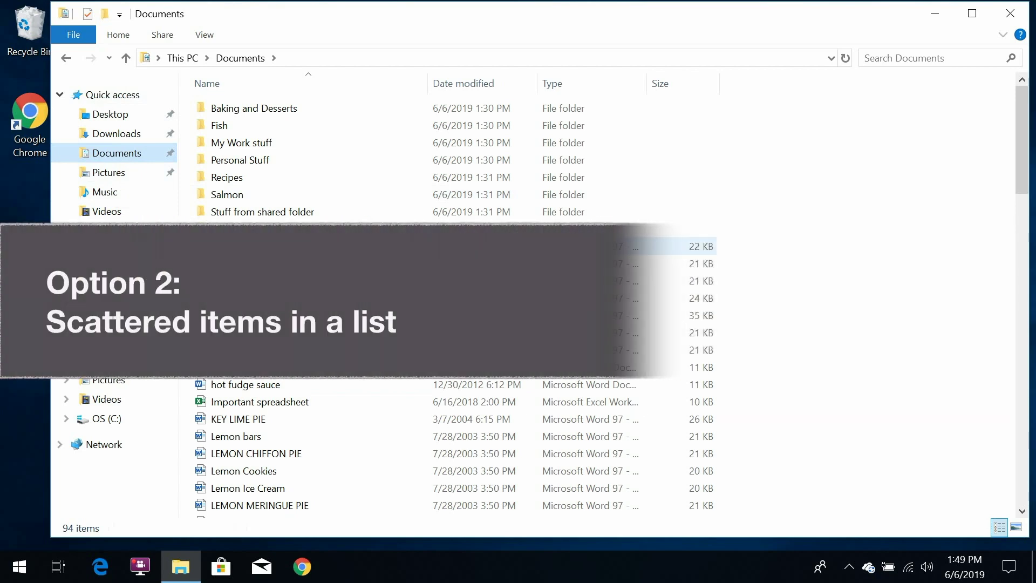
Select My Resume, the recommendation letter and Important spreadsheet and drag them into My Work stuff.
{"action": "scroll", "coordinate": [241, 258], "scroll_direction": "down", "scroll_amount": 4}
{"action": "scroll", "coordinate": [242, 257], "scroll_direction": "down", "scroll_amount": 1}
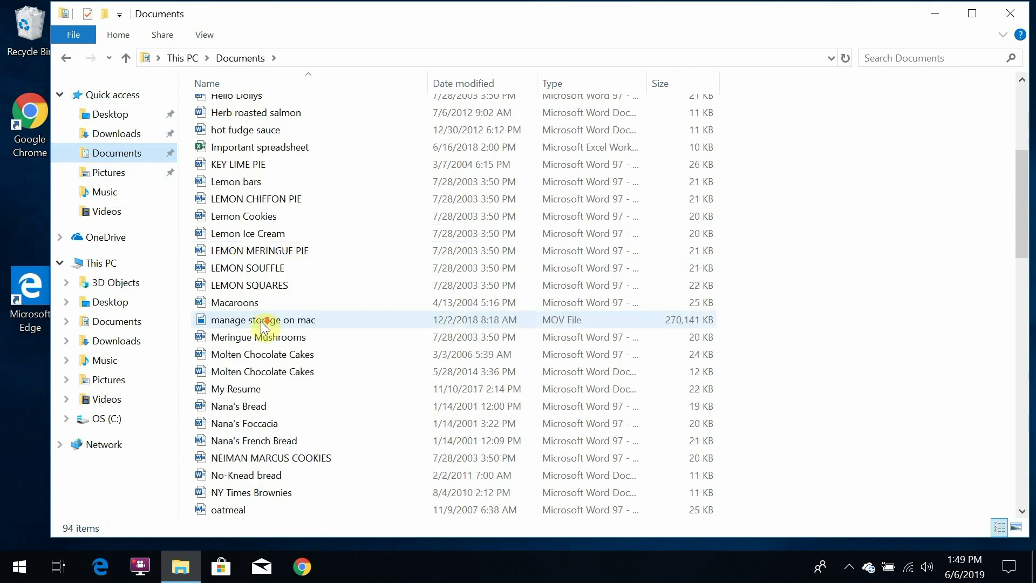
{"action": "left_click", "coordinate": [267, 389]}
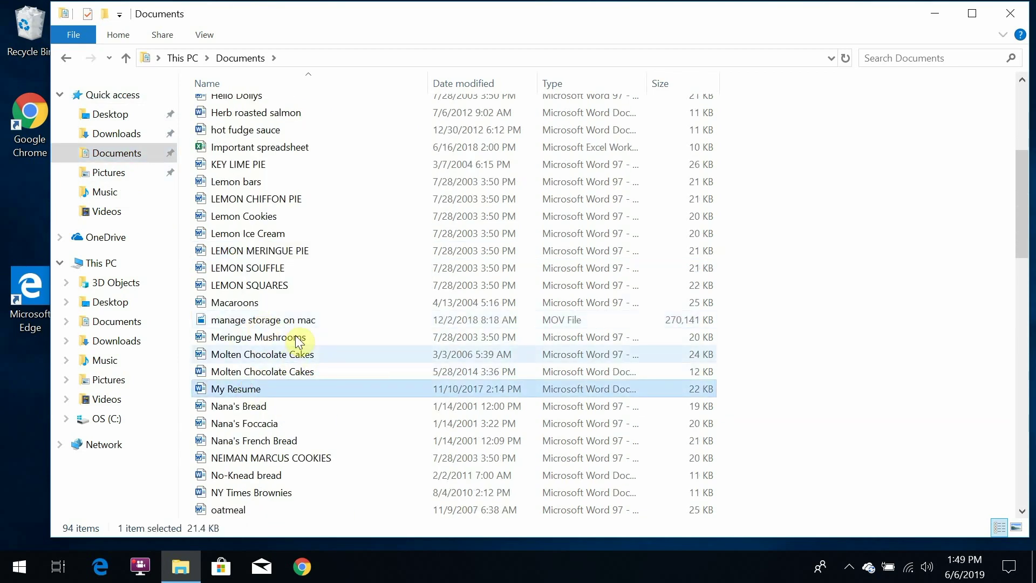
{"action": "scroll", "coordinate": [298, 341], "scroll_direction": "down", "scroll_amount": 6}
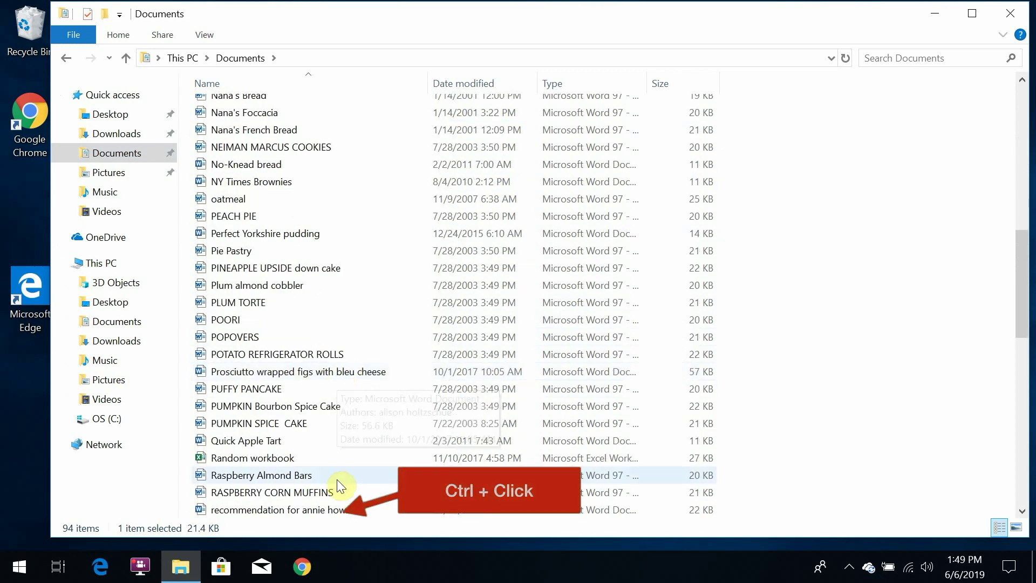
{"action": "left_click", "coordinate": [323, 506], "text": "ctrl"}
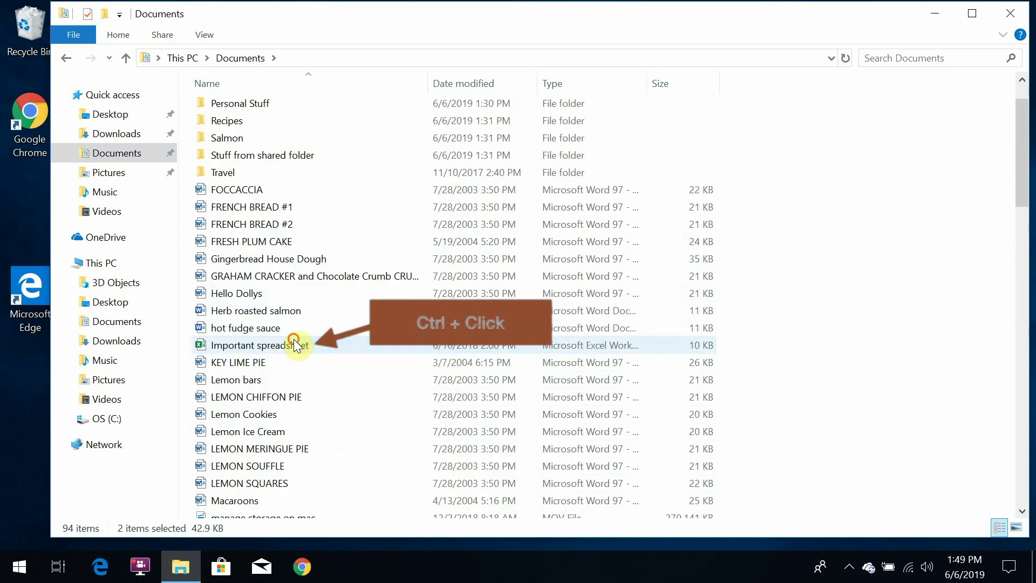
{"action": "left_click", "coordinate": [300, 342], "text": "ctrl"}
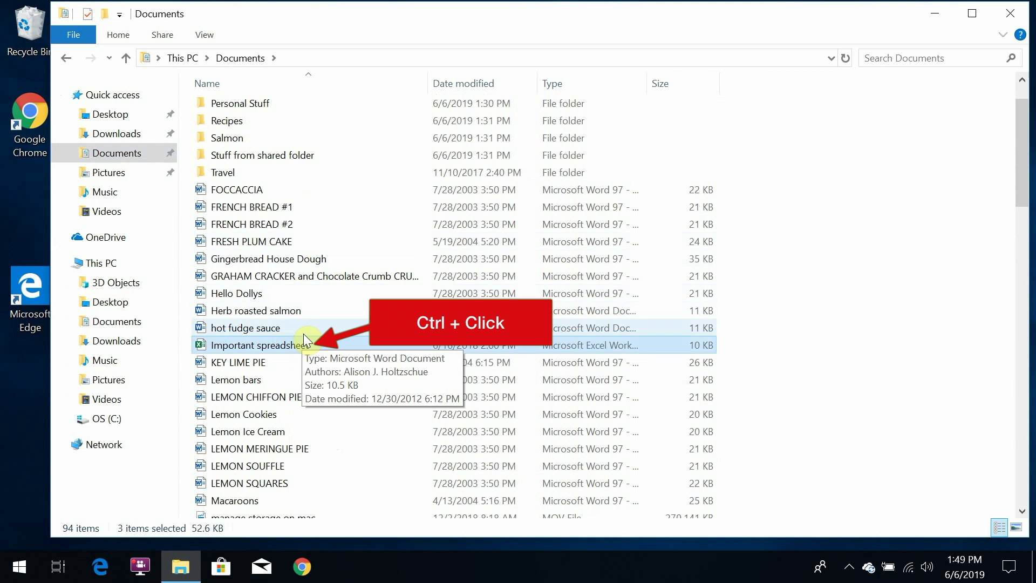
{"action": "scroll", "coordinate": [312, 284], "scroll_direction": "down", "scroll_amount": 3}
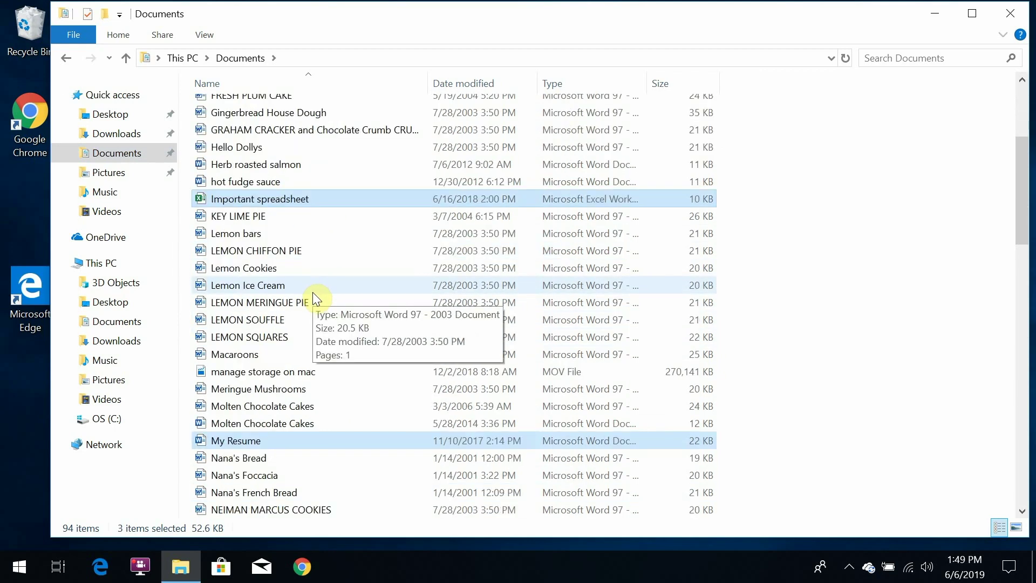
{"action": "scroll", "coordinate": [312, 292], "scroll_direction": "up", "scroll_amount": 4}
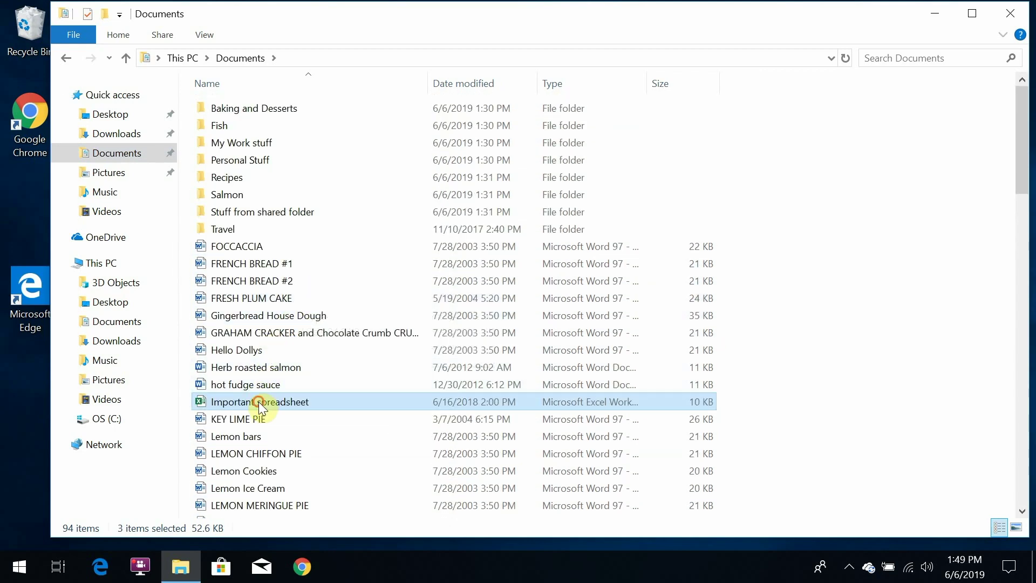
{"action": "left_click_drag", "start_coordinate": [259, 401], "coordinate": [255, 138]}
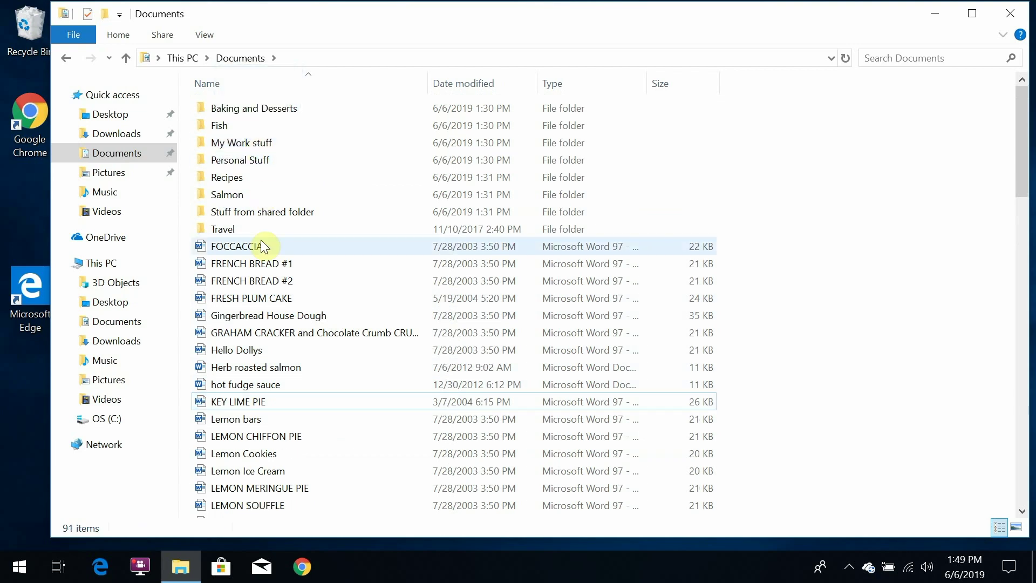
{"action": "left_click", "coordinate": [243, 247]}
Move the 17 recipes FOCCACCIA to Macaroons into Baking and Desserts, and Herb roasted salmon into Fish.
{"action": "scroll", "coordinate": [317, 292], "scroll_direction": "down", "scroll_amount": 4}
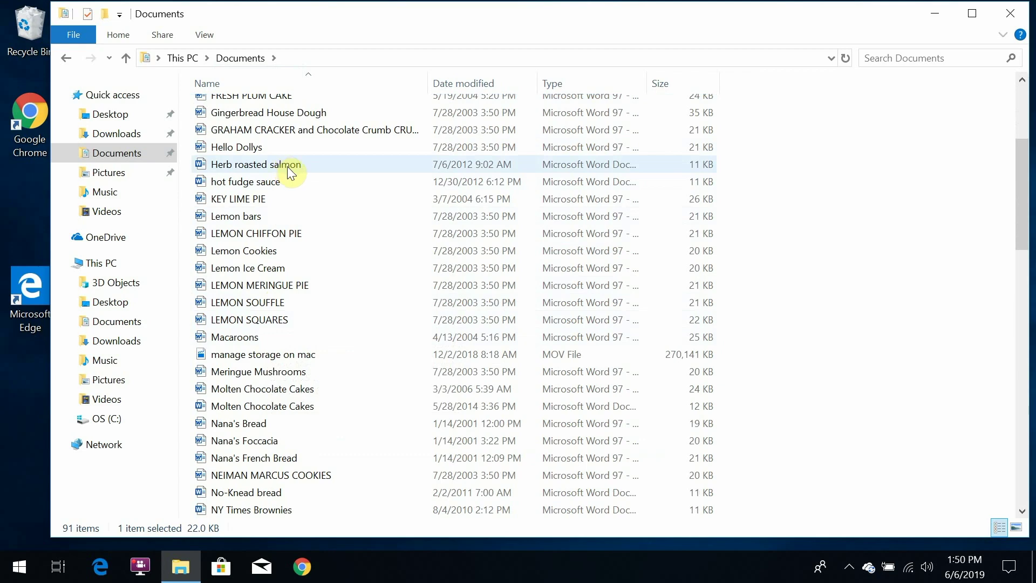
{"action": "scroll", "coordinate": [287, 166], "scroll_direction": "up", "scroll_amount": 3}
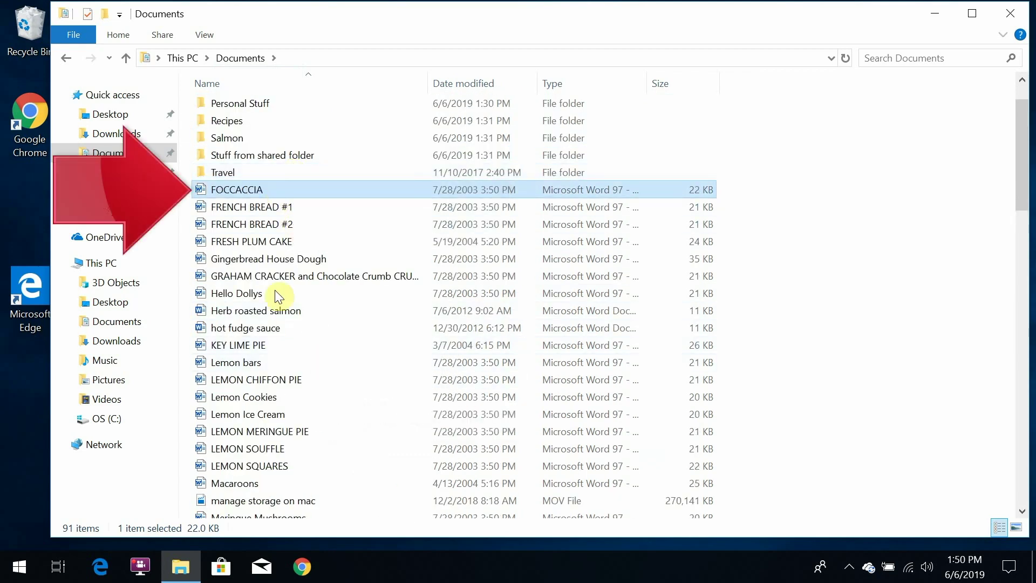
{"action": "left_click", "coordinate": [258, 483], "text": "shift"}
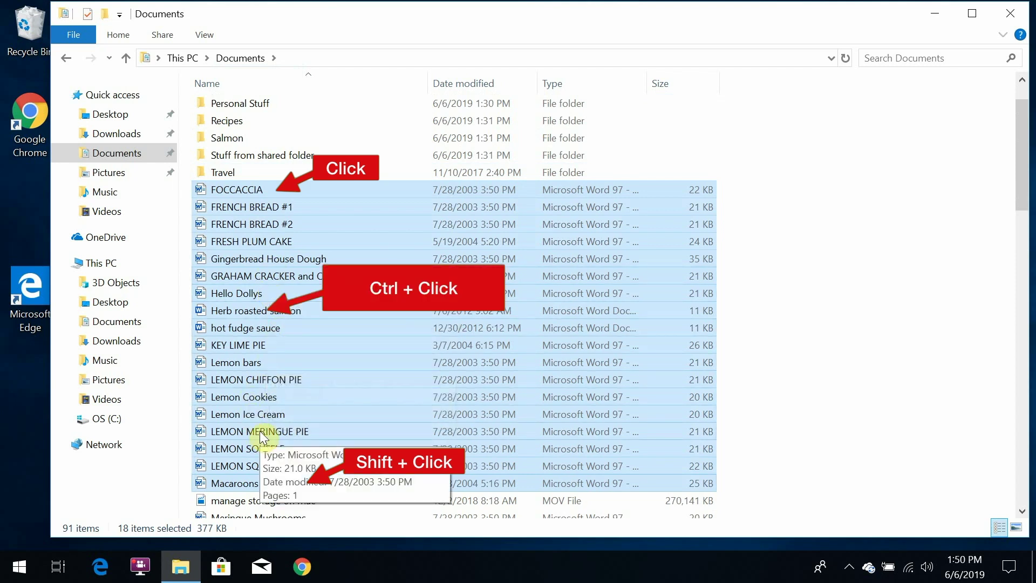
{"action": "left_click", "coordinate": [270, 311], "text": "ctrl"}
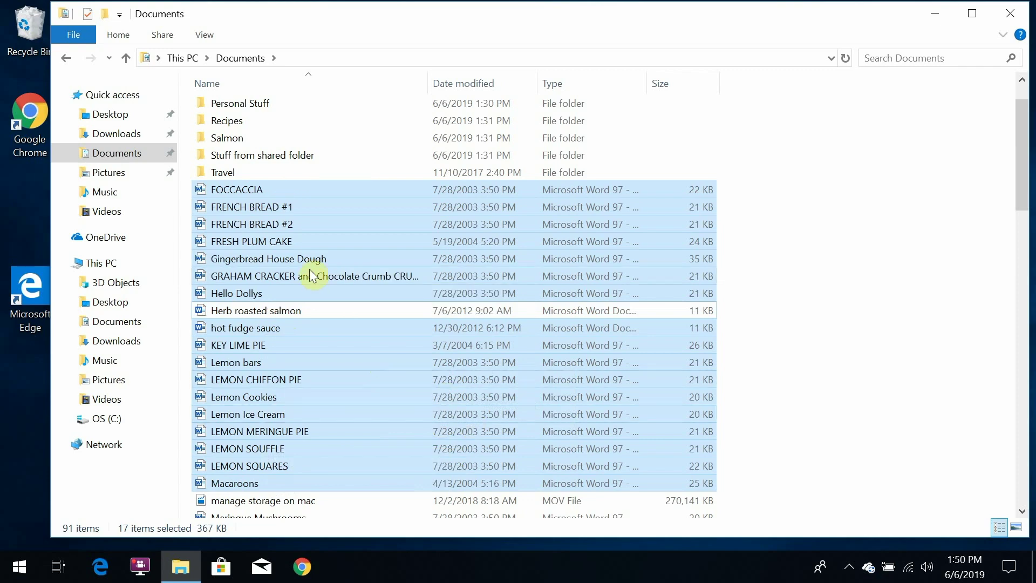
{"action": "left_click_drag", "start_coordinate": [312, 273], "coordinate": [257, 109]}
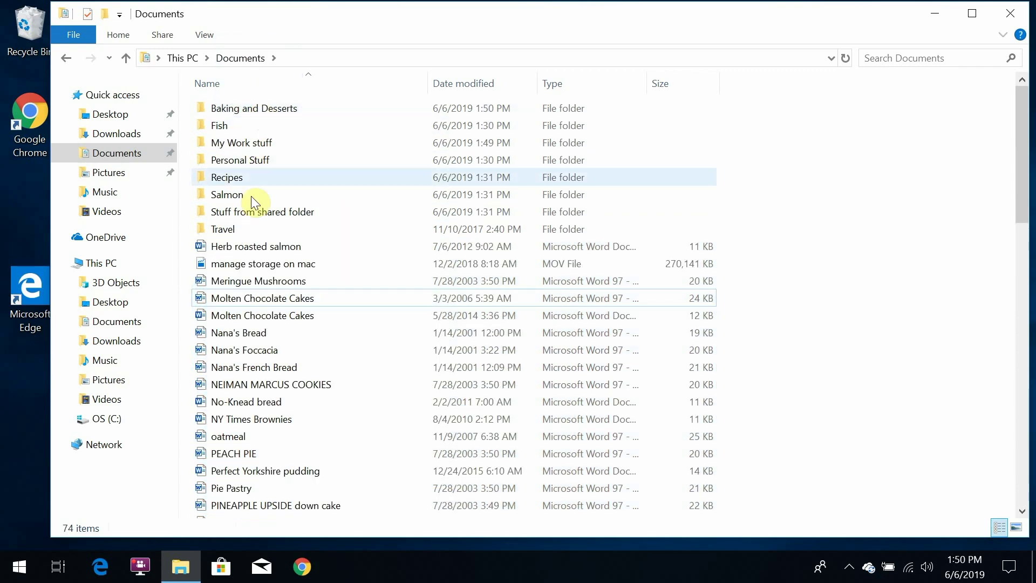
{"action": "left_click_drag", "start_coordinate": [260, 247], "coordinate": [239, 123]}
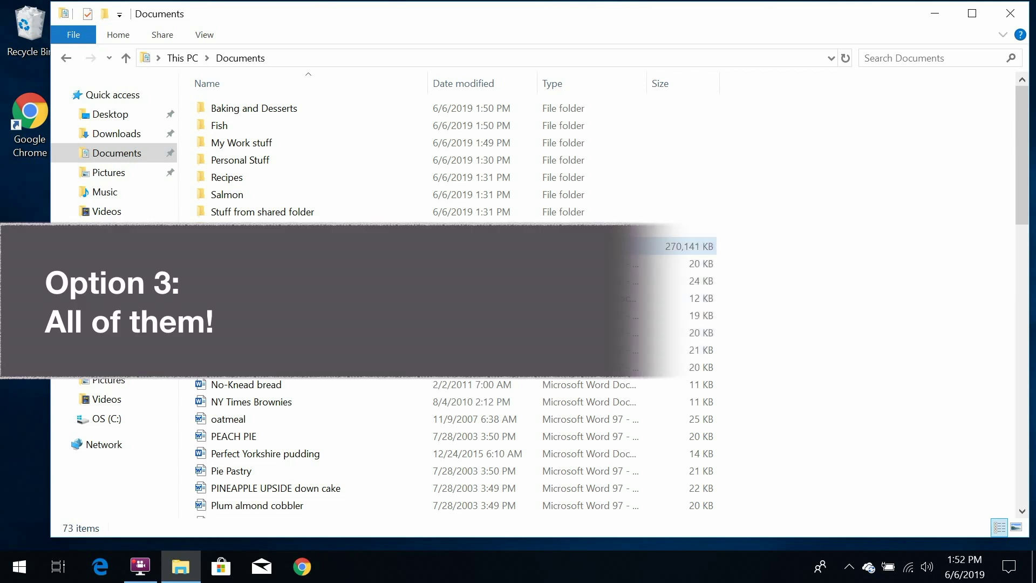
Open Stuff from shared folder, delete all seven video files, and return to Documents.
{"action": "double_click", "coordinate": [300, 212]}
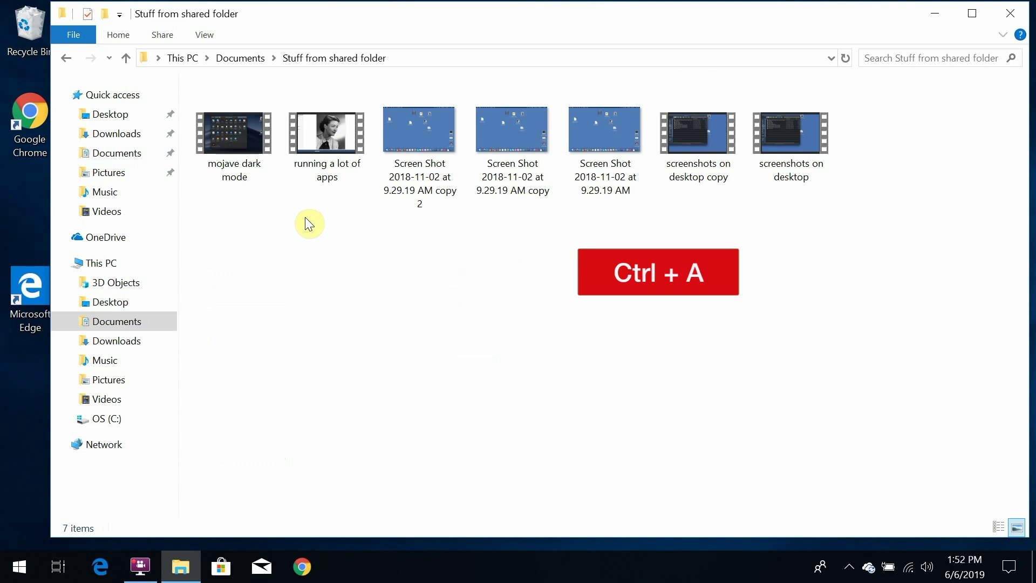
{"action": "key", "text": "ctrl+a"}
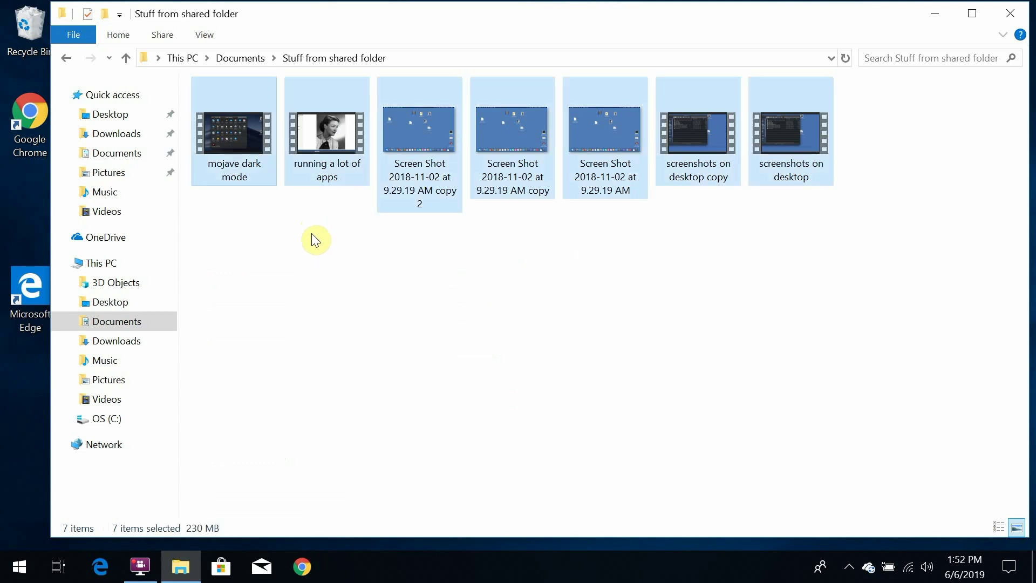
{"action": "right_click", "coordinate": [314, 128]}
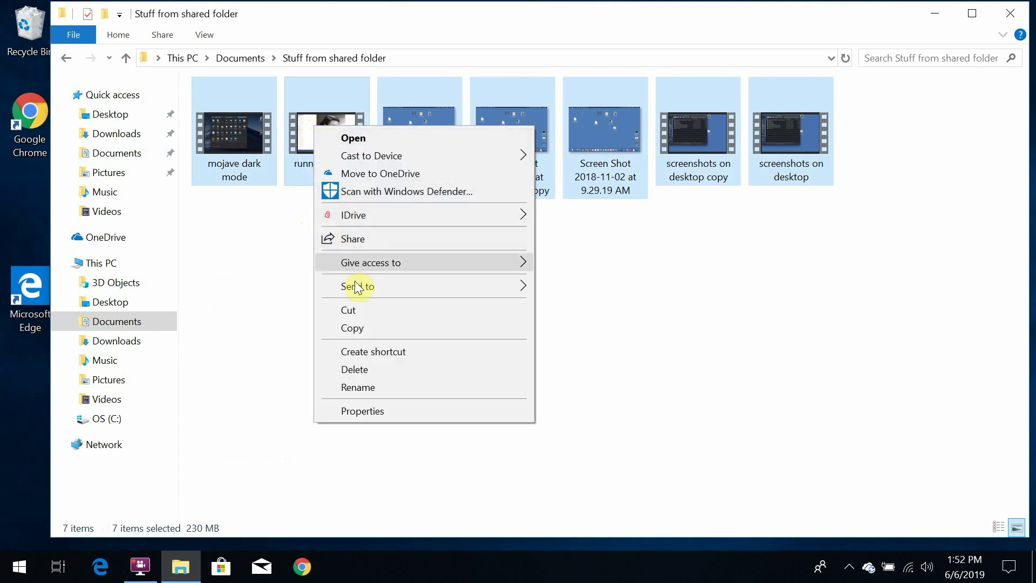
{"action": "left_click", "coordinate": [372, 371]}
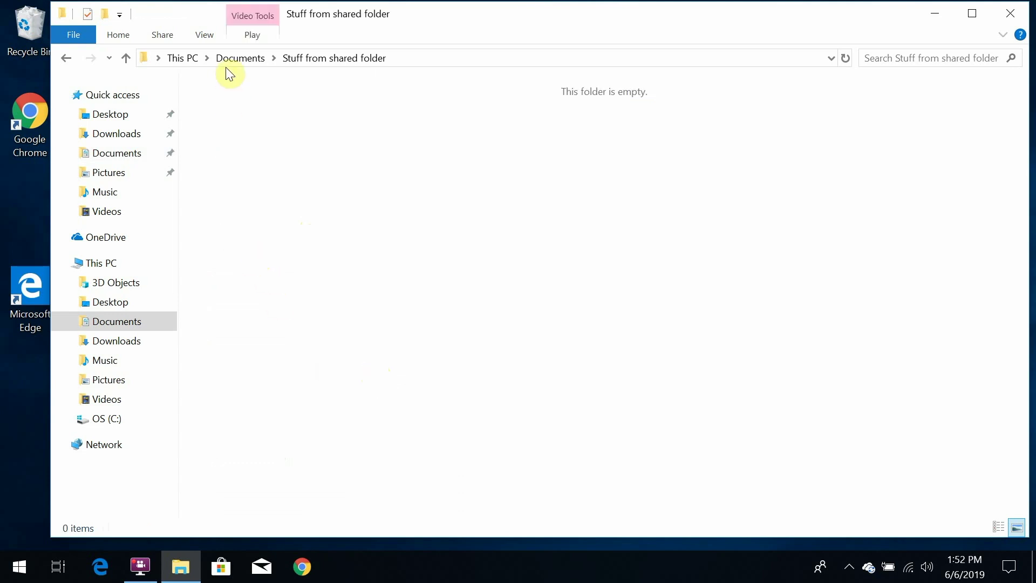
{"action": "left_click", "coordinate": [133, 157]}
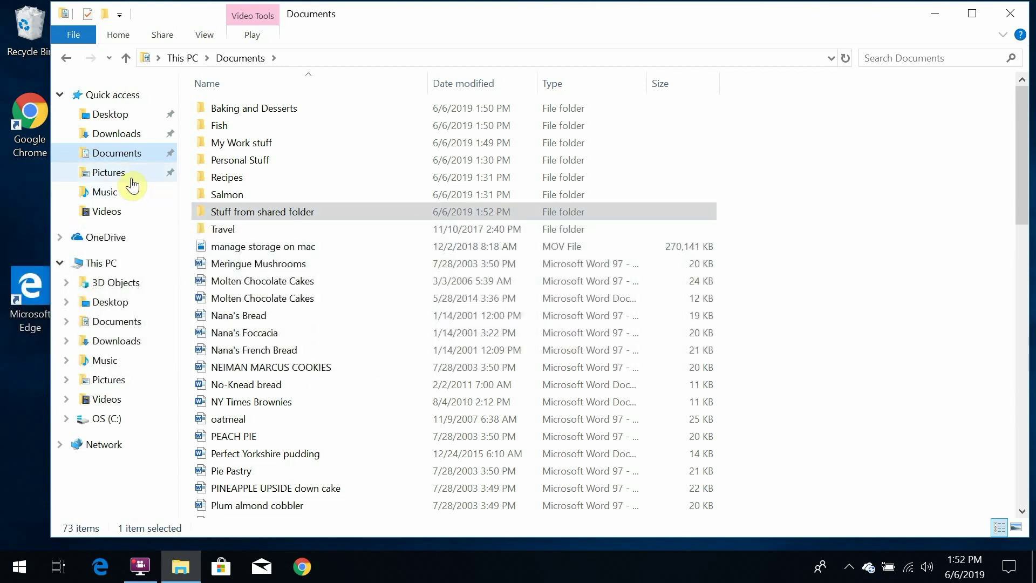
Drag the four Image1 portraits (Image1-46 to Image1-106) from Pictures into Grandmothers, then view Grandmothers.
{"action": "left_click", "coordinate": [131, 182]}
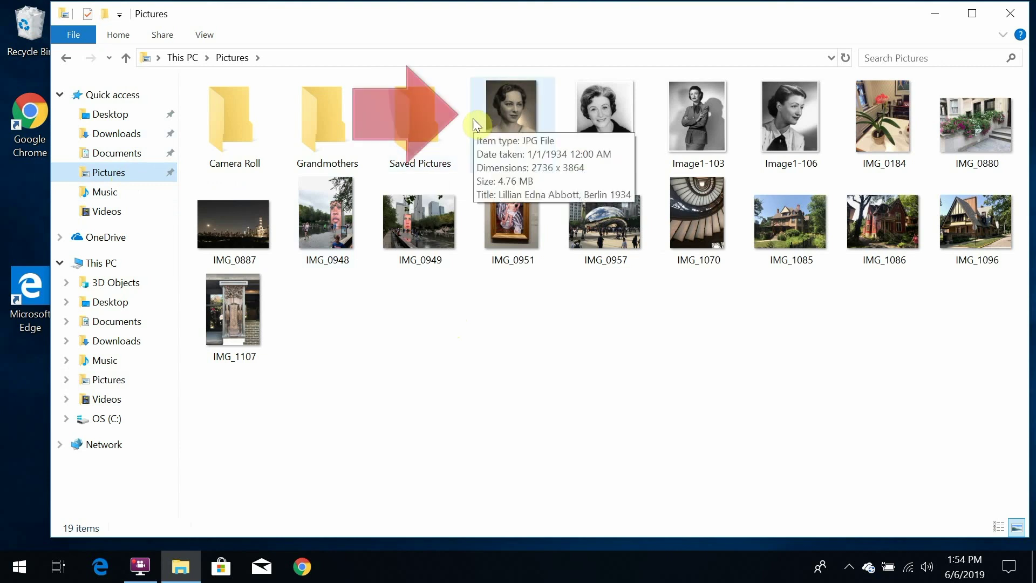
{"action": "left_click_drag", "start_coordinate": [477, 121], "coordinate": [828, 158]}
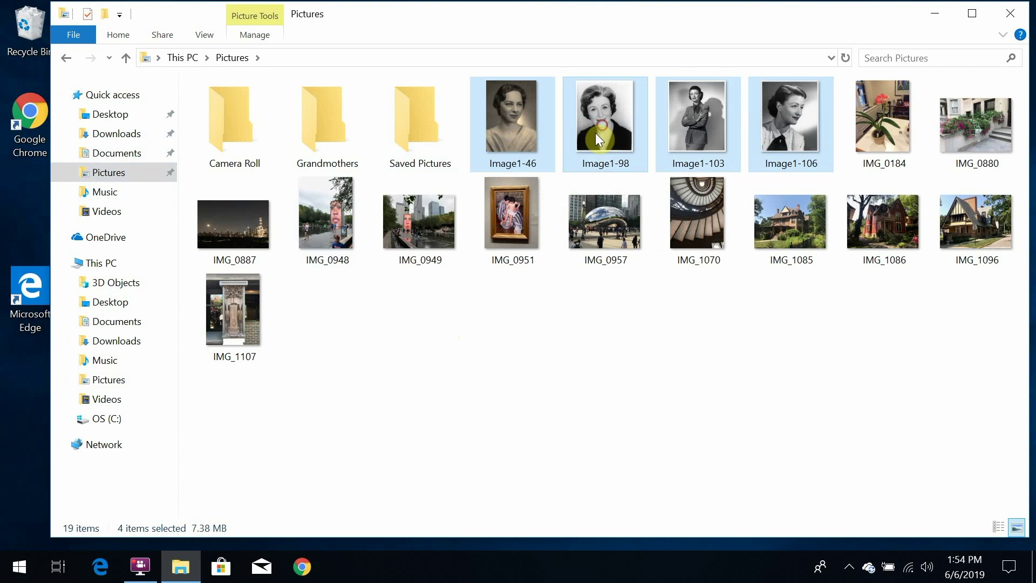
{"action": "left_click_drag", "start_coordinate": [594, 133], "coordinate": [326, 138]}
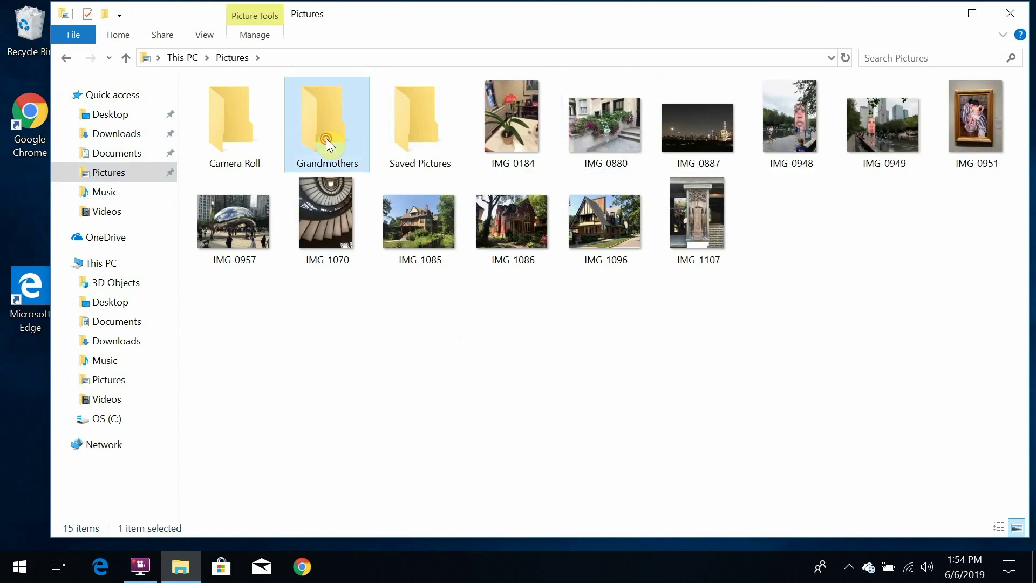
{"action": "double_click", "coordinate": [326, 138]}
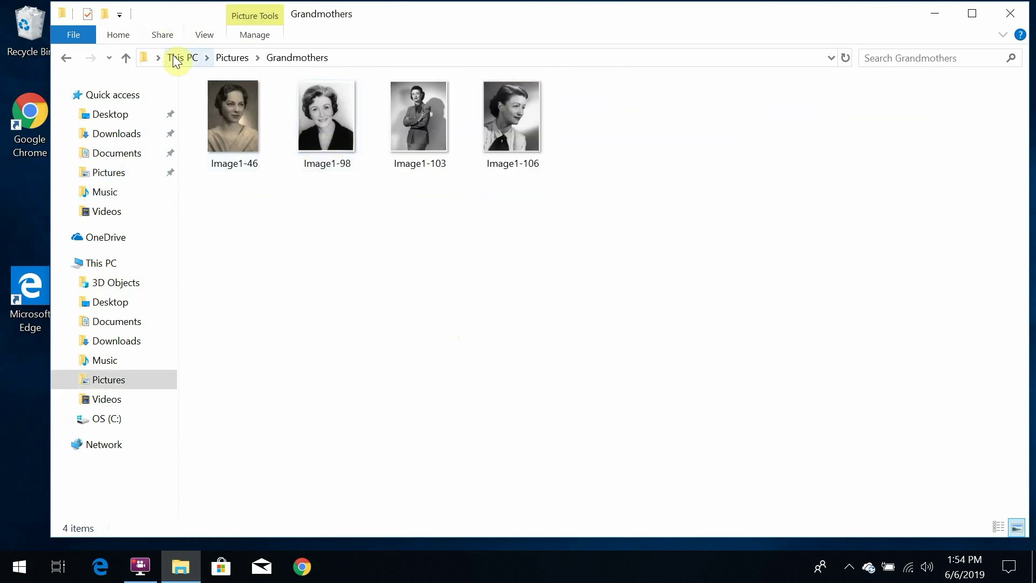